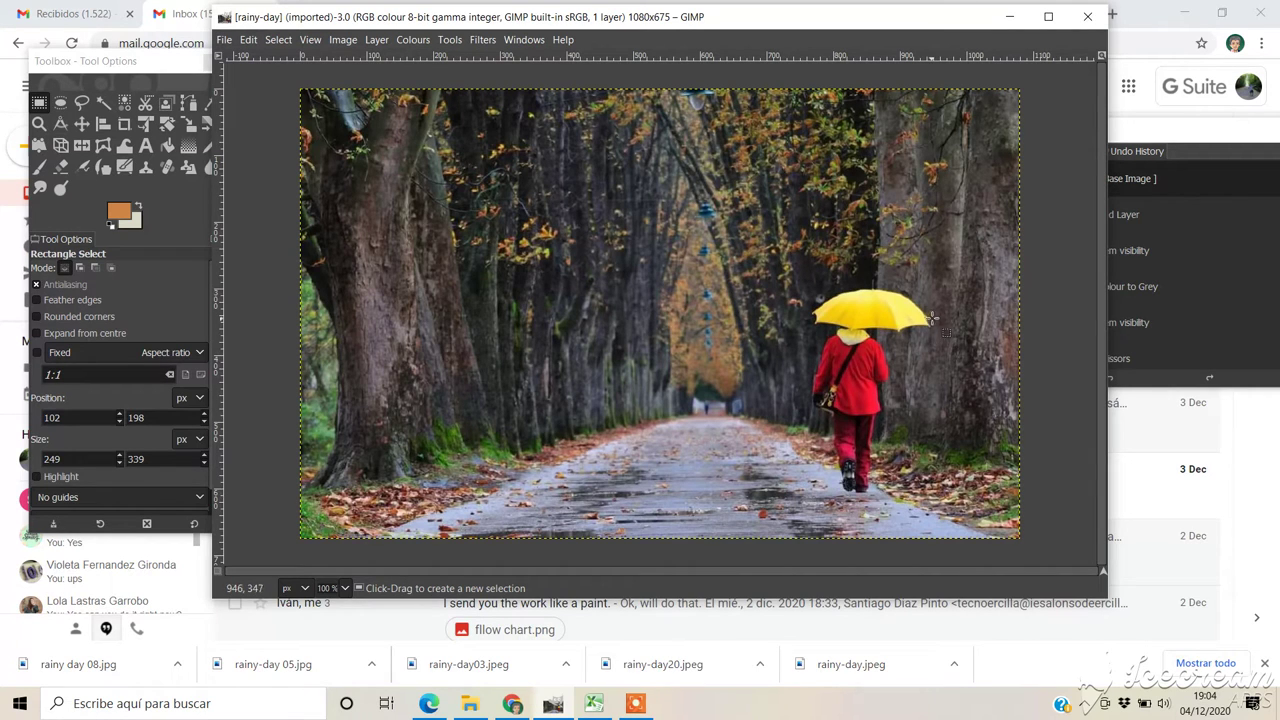
- Crop the photo layer at a fixed 18:10 aspect ratio to its lower 1080 × 600 px and fit the canvas to layers
{"action": "left_click", "coordinate": [125, 124]}
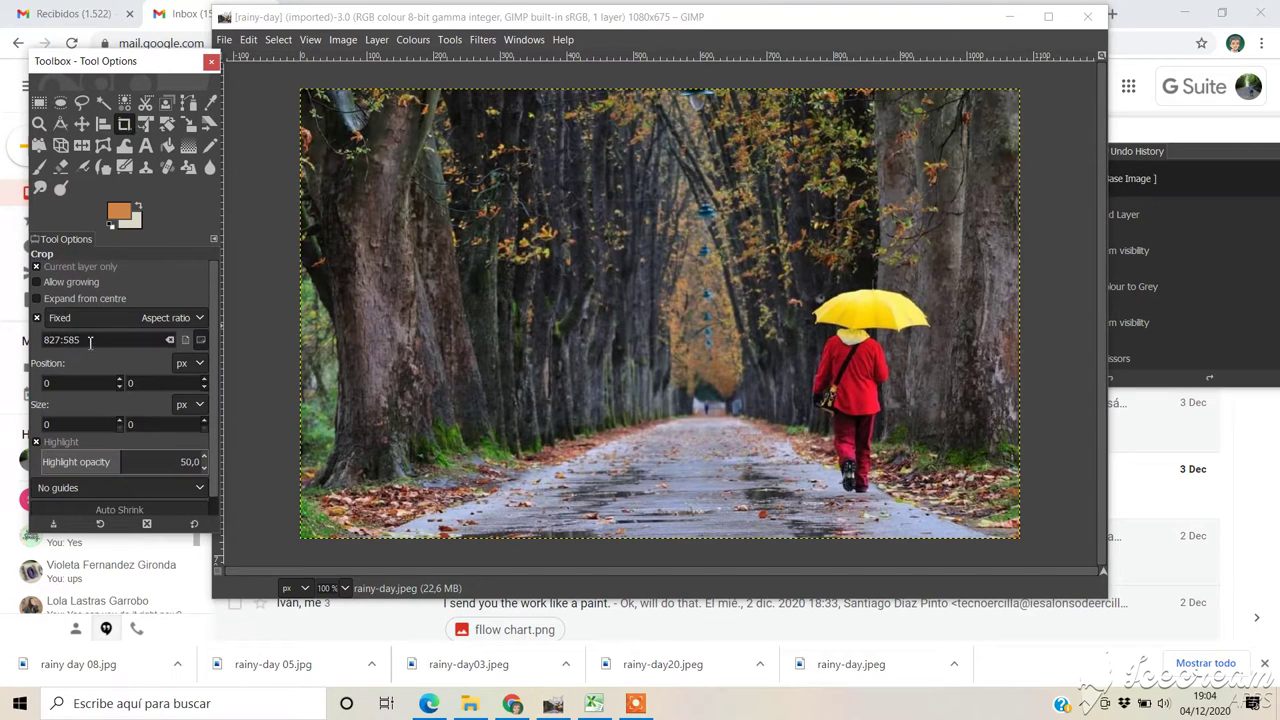
{"action": "left_click_drag", "start_coordinate": [77, 341], "coordinate": [10, 344]}
{"action": "type", "text": "18:10"}
{"action": "left_click_drag", "start_coordinate": [308, 160], "coordinate": [952, 551]}
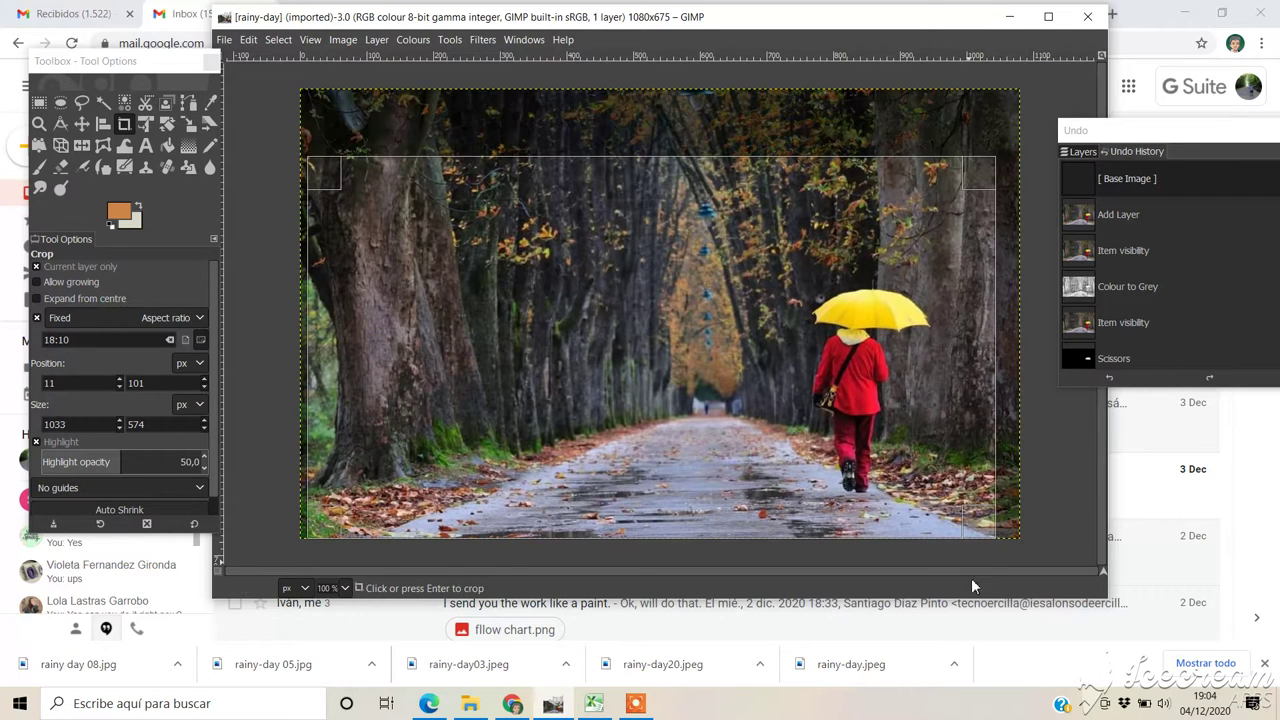
{"action": "left_click_drag", "start_coordinate": [977, 171], "coordinate": [998, 172]}
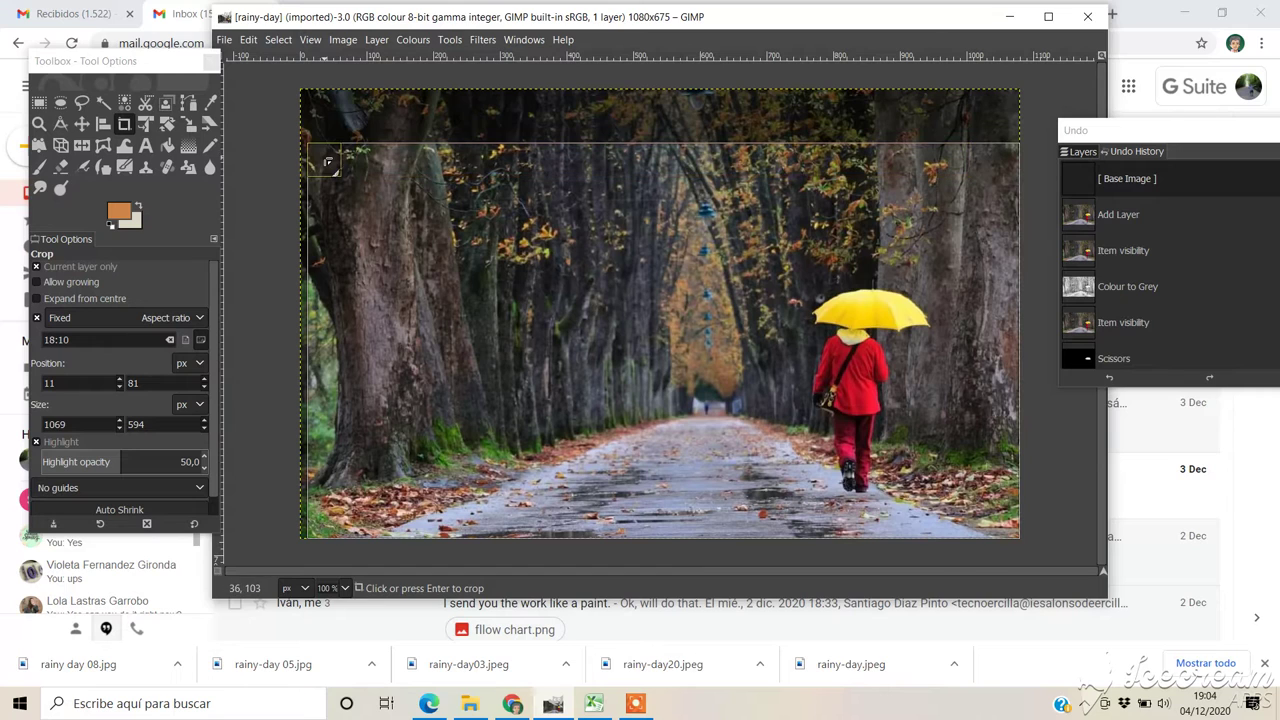
{"action": "left_click_drag", "start_coordinate": [325, 160], "coordinate": [308, 139]}
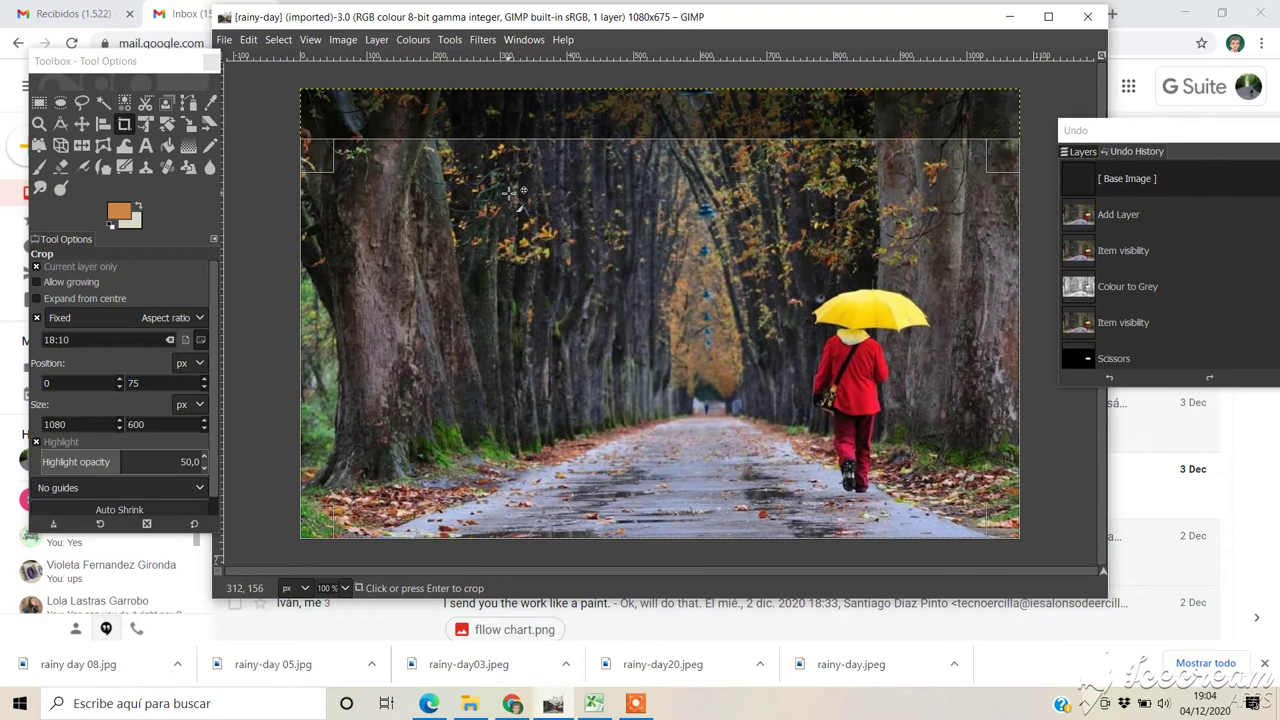
{"action": "left_click", "coordinate": [510, 193]}
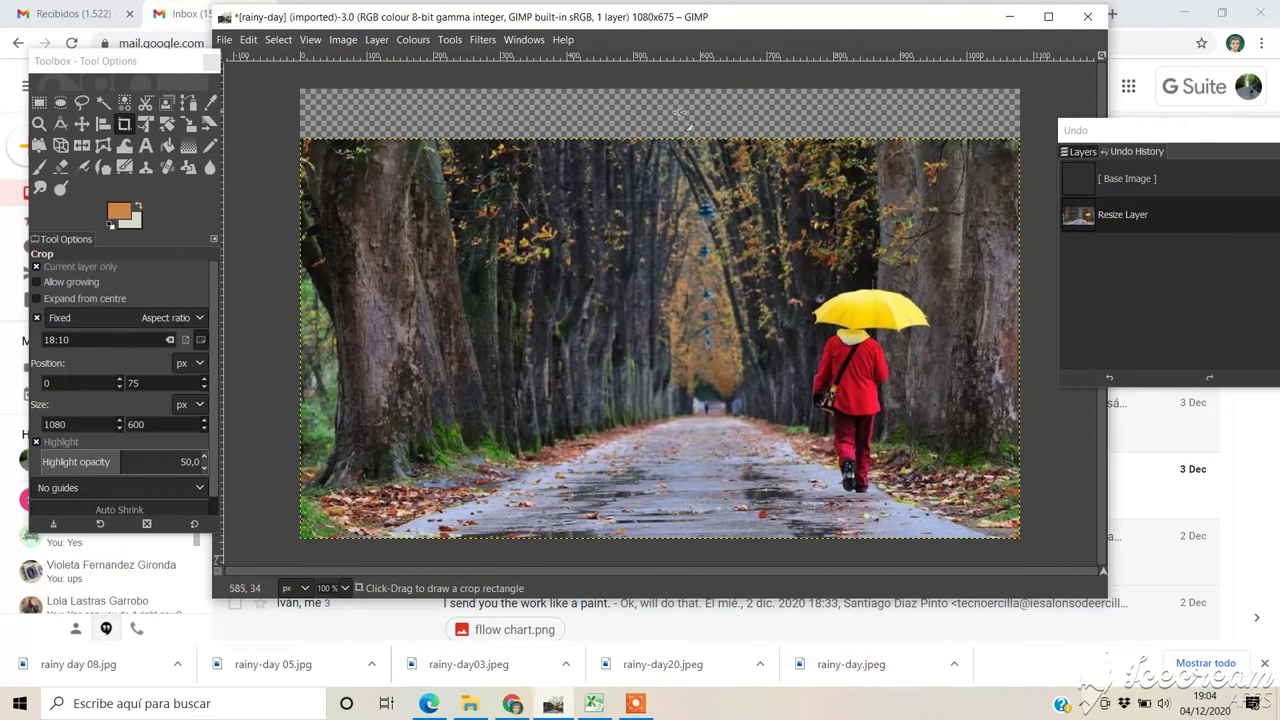
{"action": "left_click", "coordinate": [346, 40]}
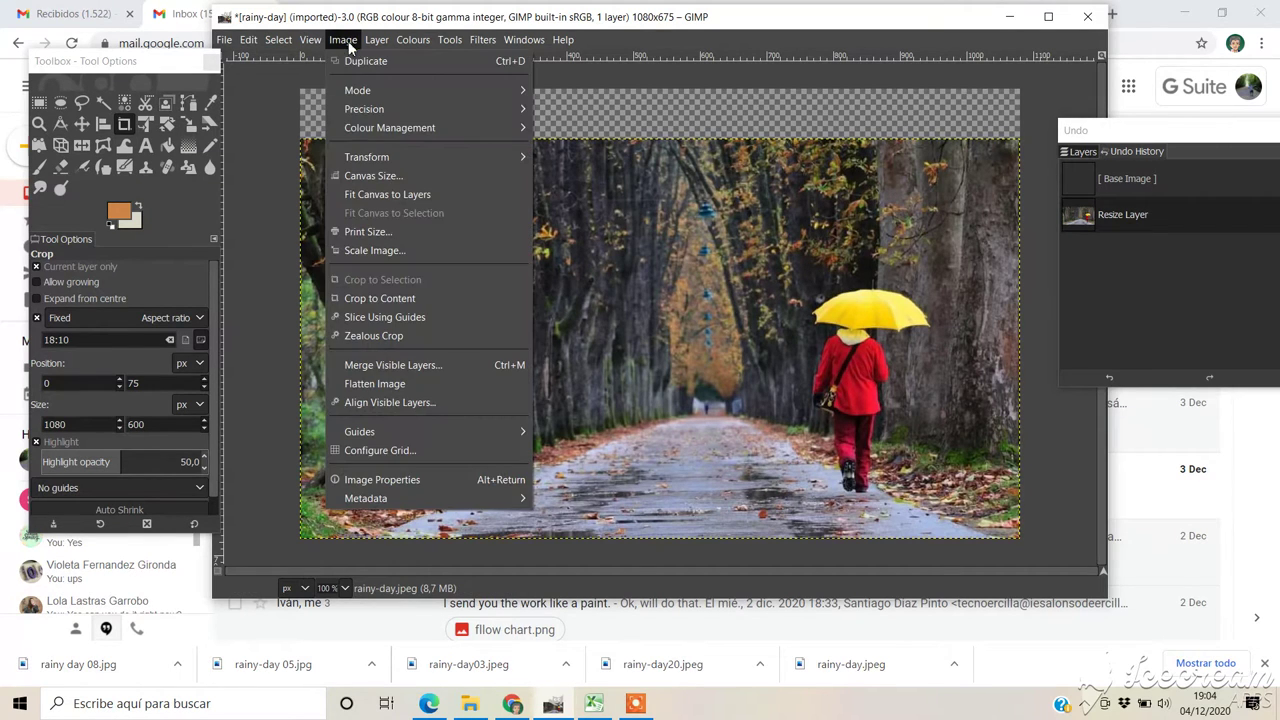
{"action": "left_click", "coordinate": [376, 194]}
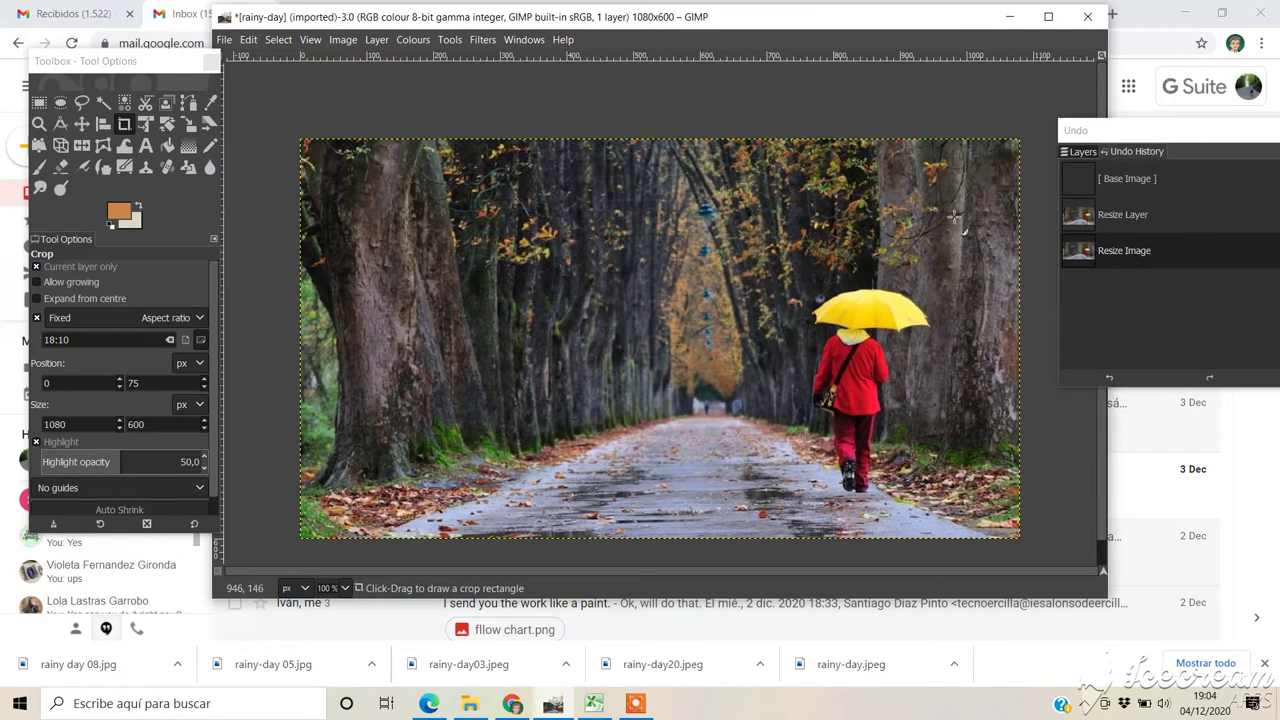
- Duplicate the rainy-day.jpeg layer, hide the copy and make the original layer active
{"action": "left_click", "coordinate": [1082, 152]}
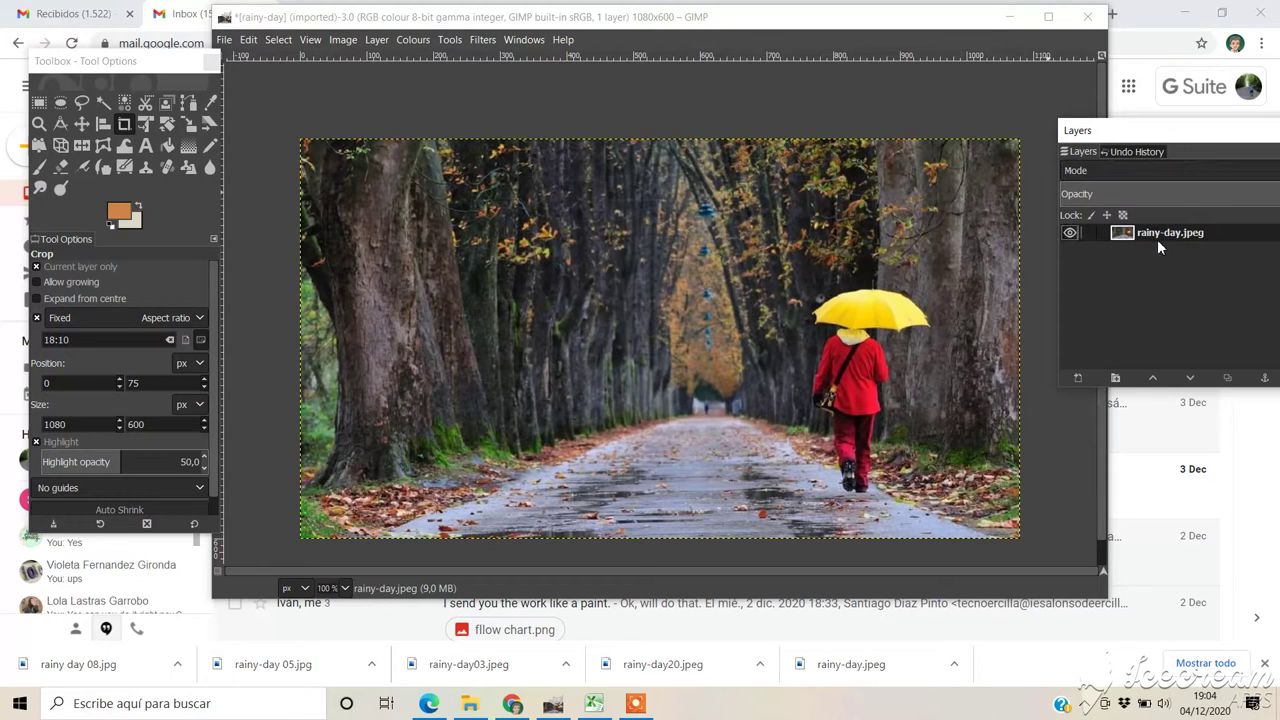
{"action": "left_click", "coordinate": [1229, 378]}
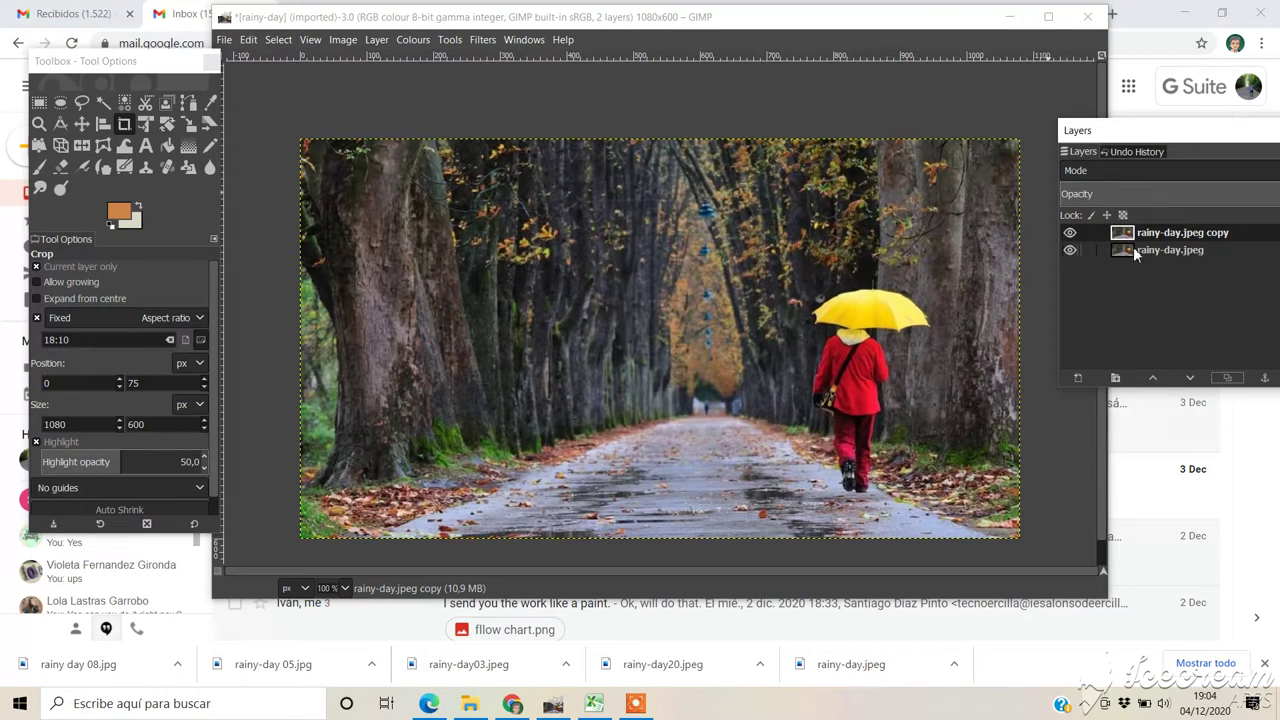
{"action": "left_click", "coordinate": [1071, 233]}
{"action": "left_click", "coordinate": [1179, 250]}
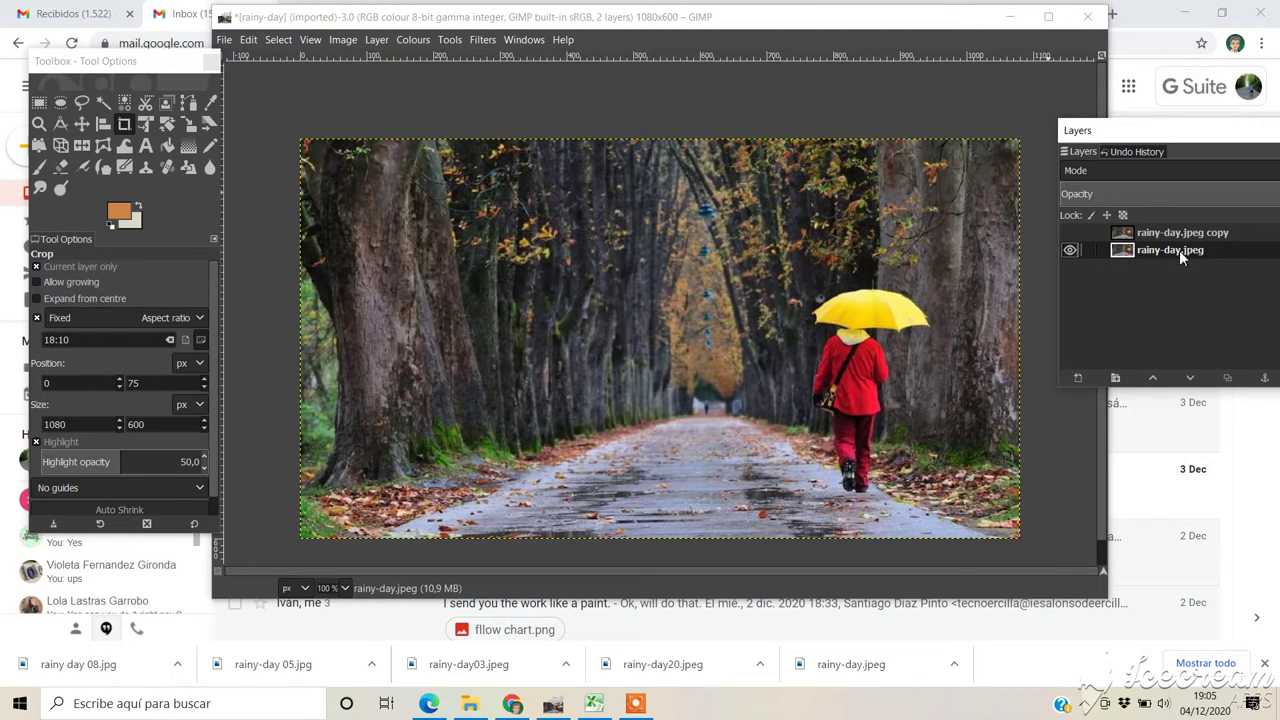
- Turn the original layer black and white with Colour to Grey, using 6 samples and Enhance Shadows
{"action": "left_click", "coordinate": [422, 39]}
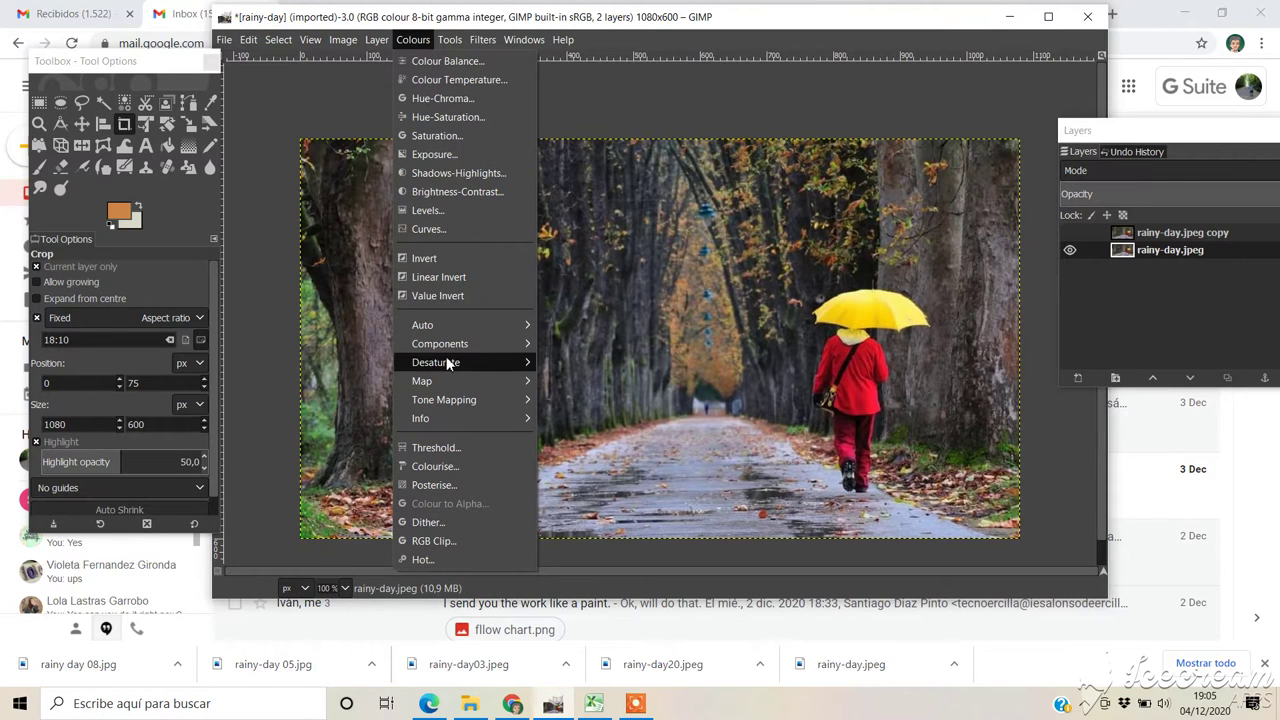
{"action": "mouse_move", "coordinate": [449, 364]}
{"action": "left_click", "coordinate": [590, 362]}
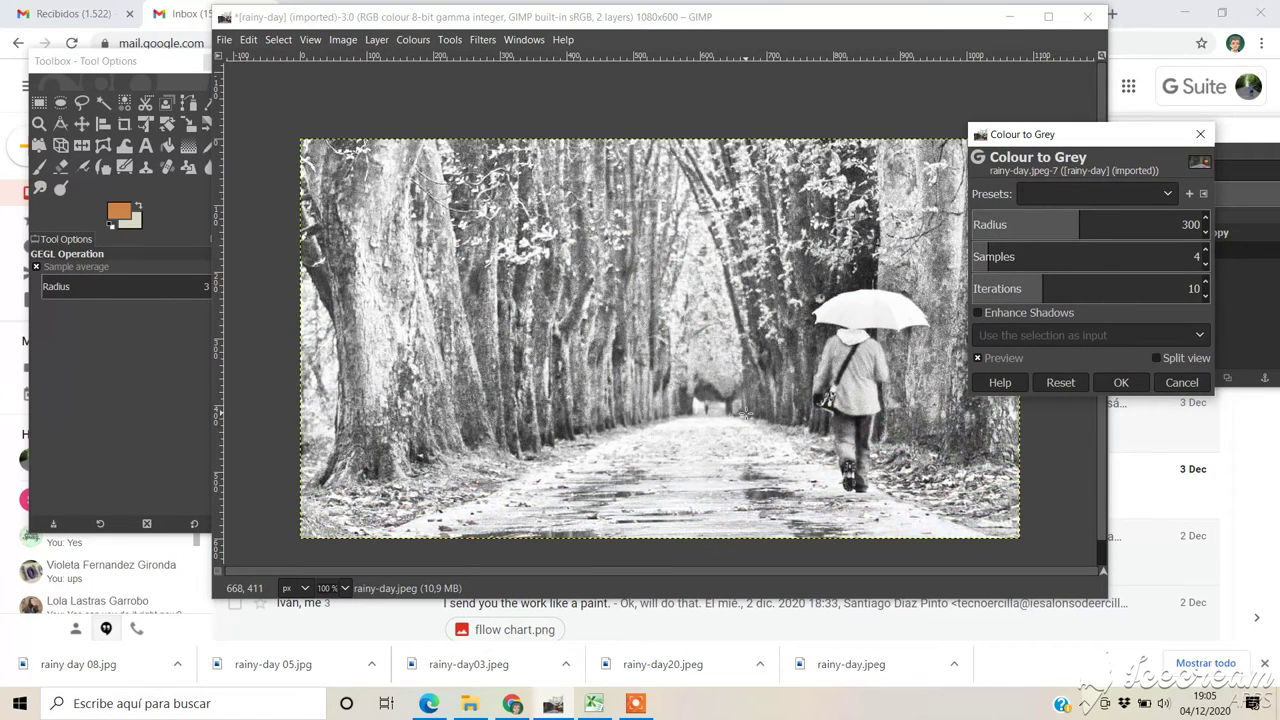
{"action": "left_click", "coordinate": [994, 260]}
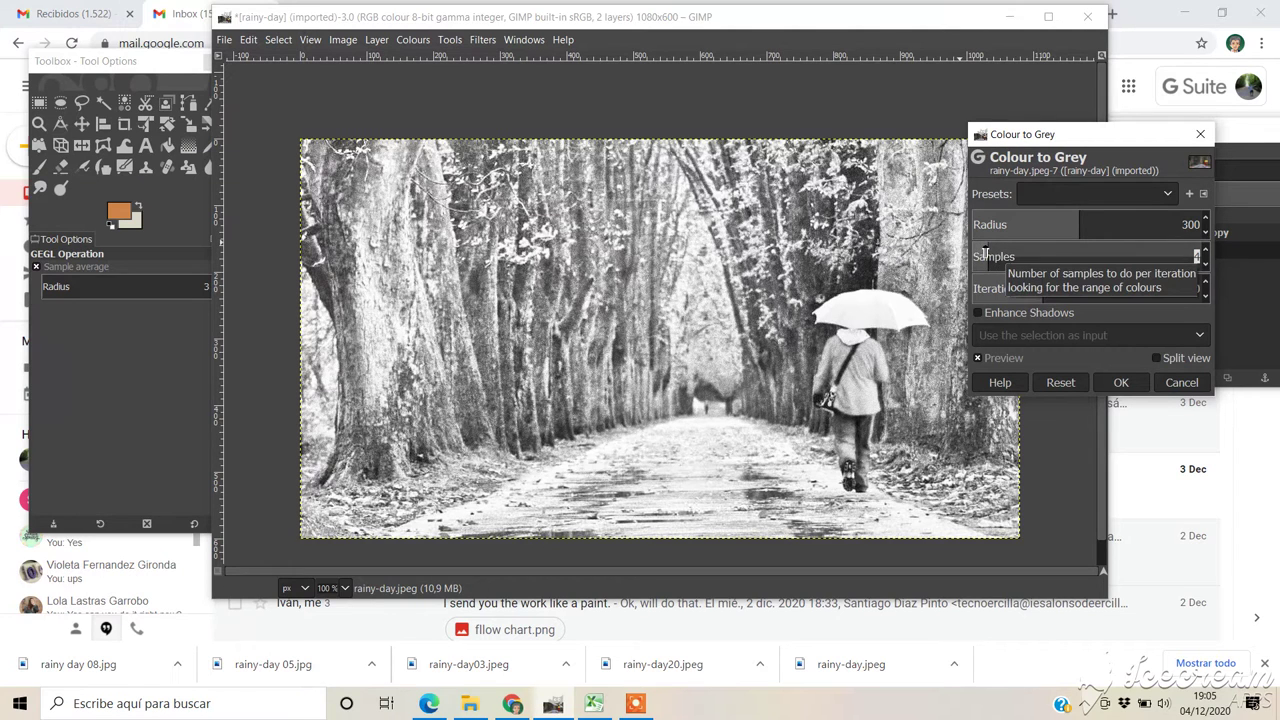
{"action": "left_click_drag", "start_coordinate": [985, 253], "coordinate": [1020, 256]}
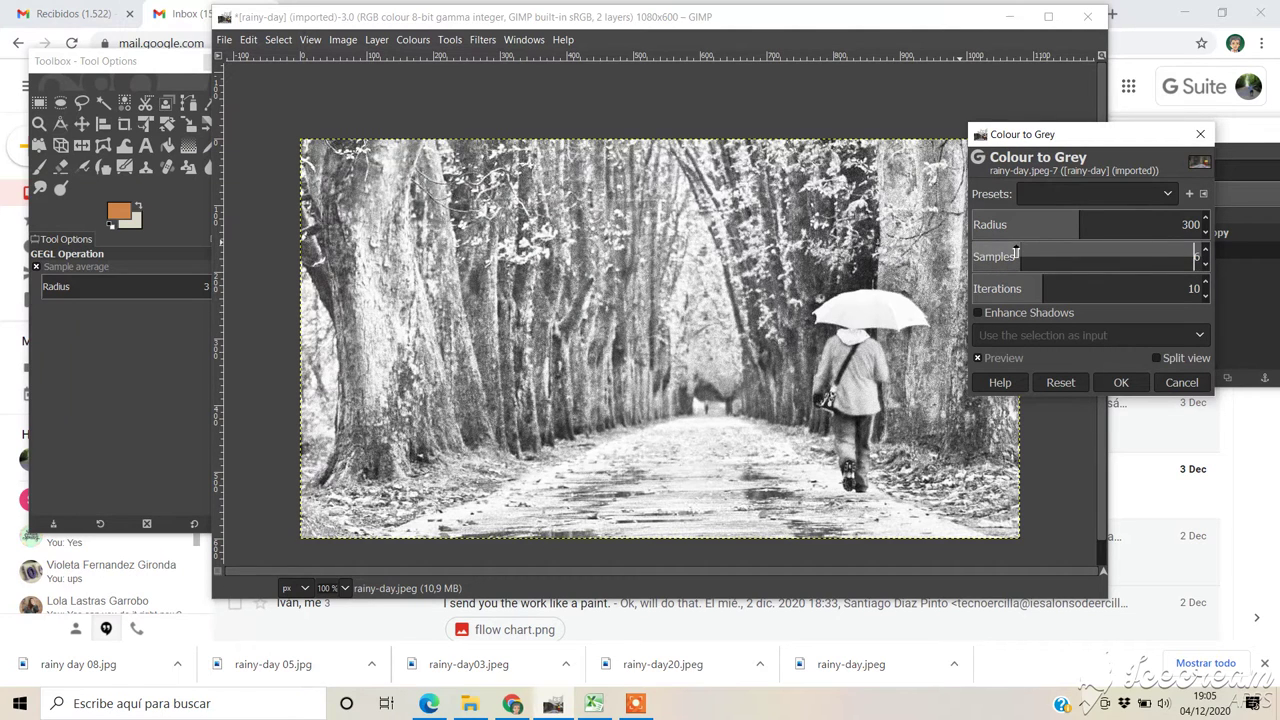
{"action": "left_click", "coordinate": [980, 312]}
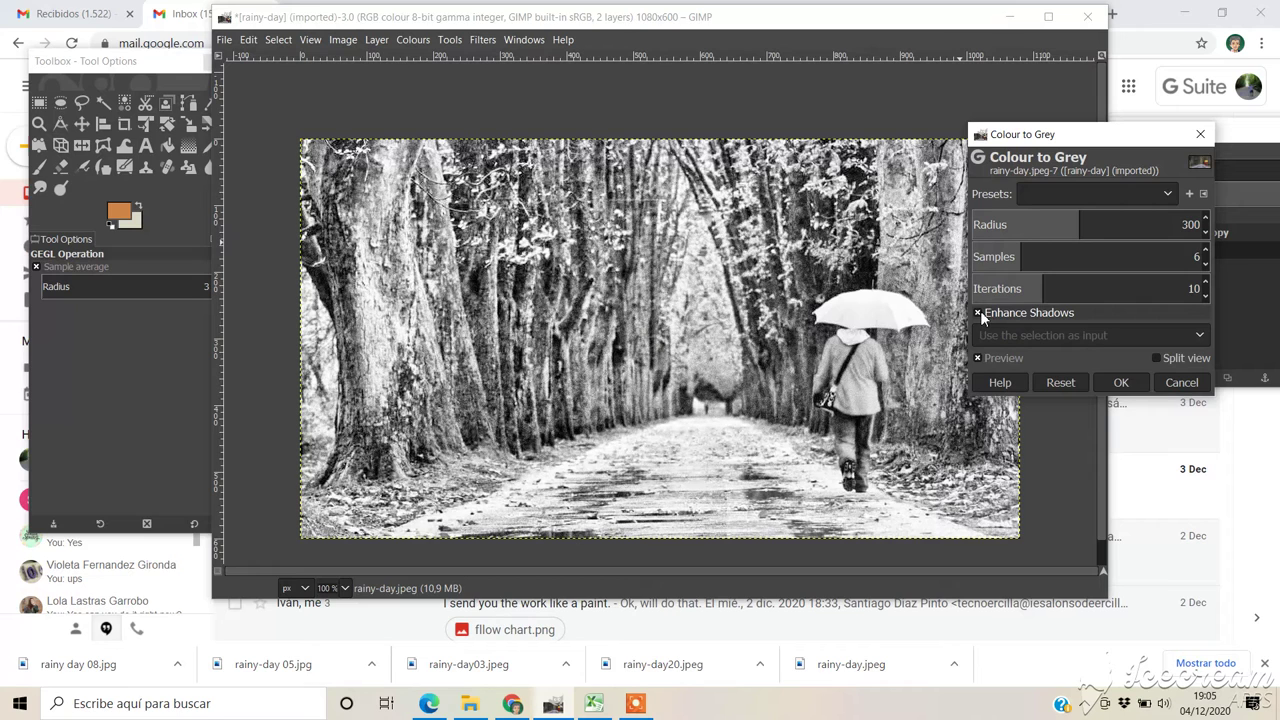
{"action": "left_click", "coordinate": [1122, 383]}
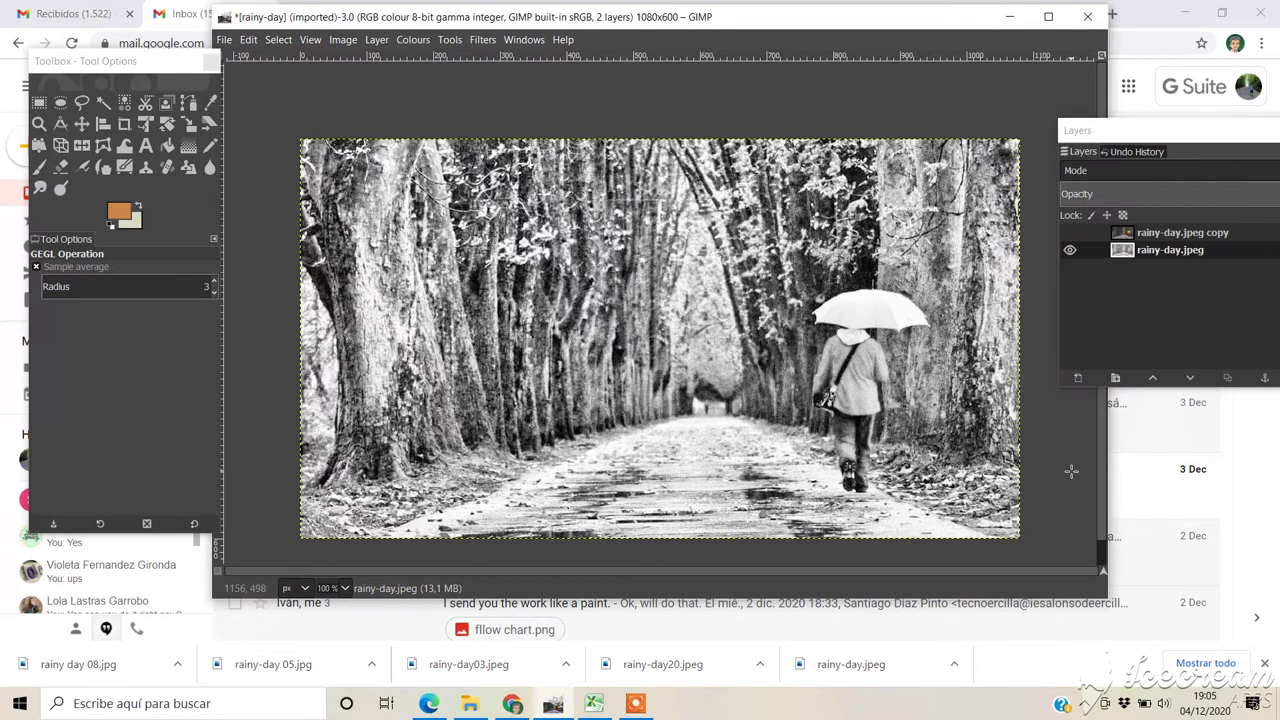
- Hide the grey layer, then show the colour copy and make it the active layer
{"action": "left_click", "coordinate": [1069, 251]}
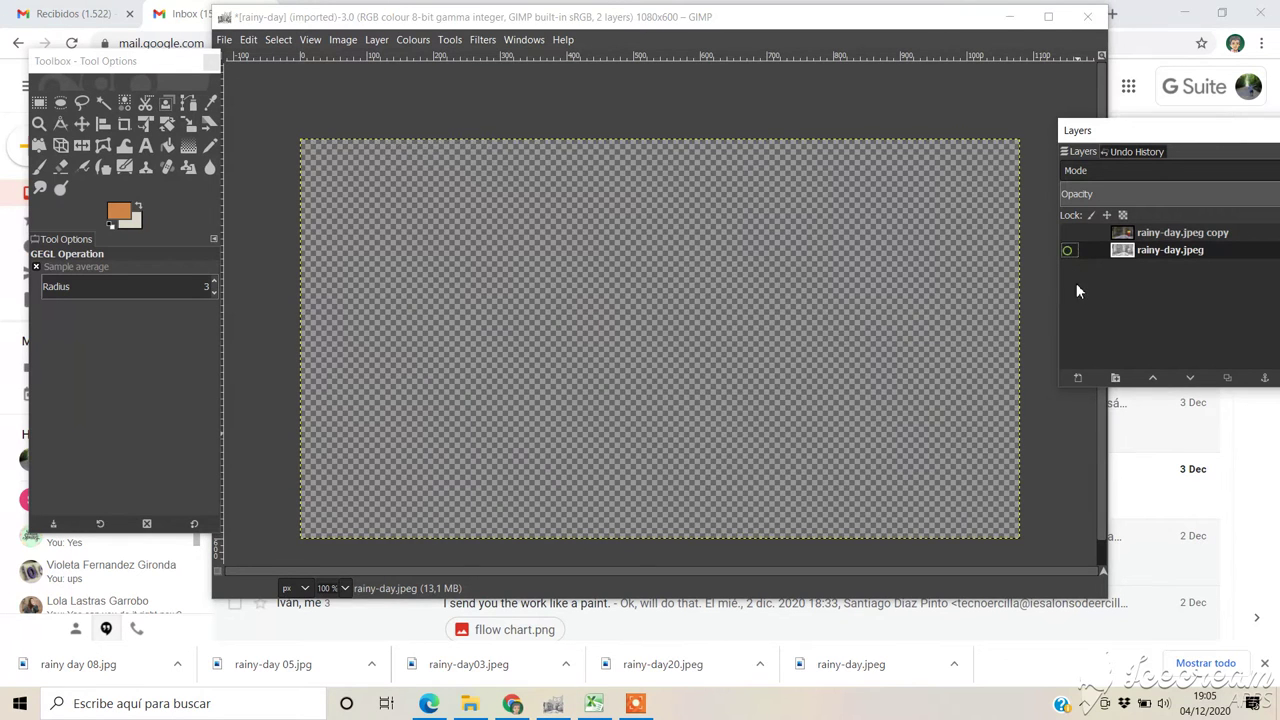
{"action": "left_click", "coordinate": [1070, 231]}
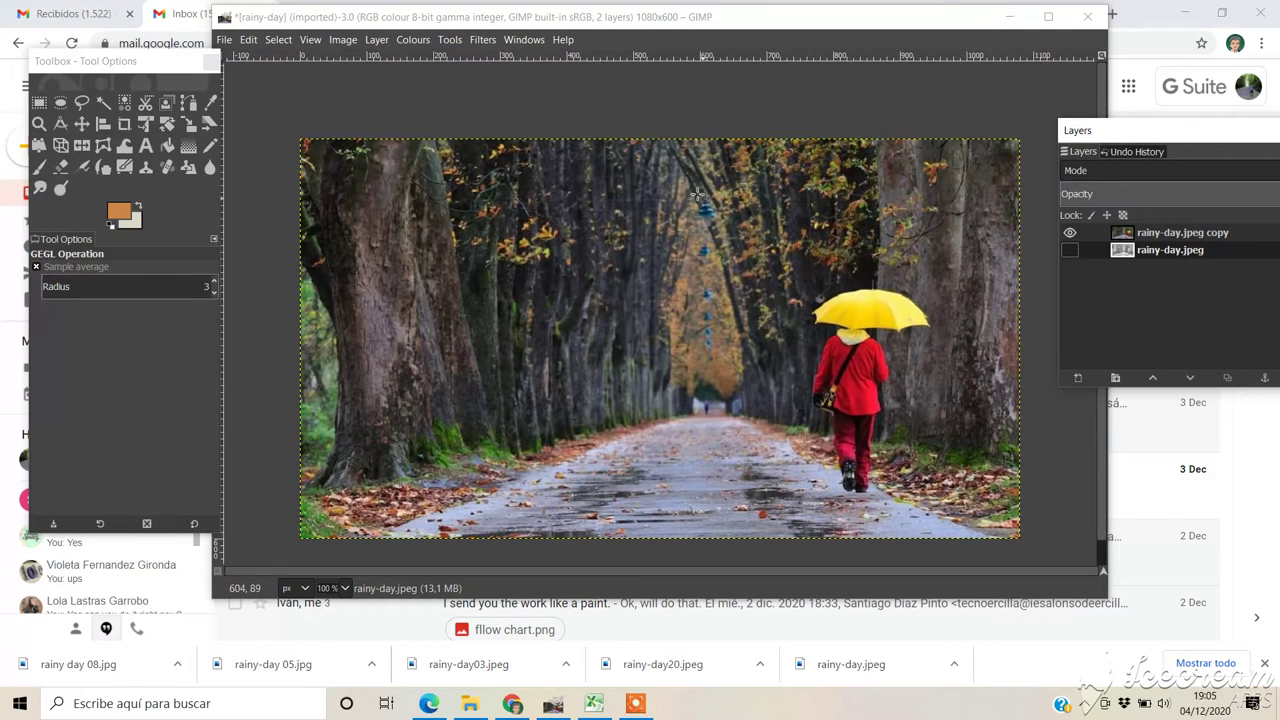
{"action": "left_click", "coordinate": [146, 103]}
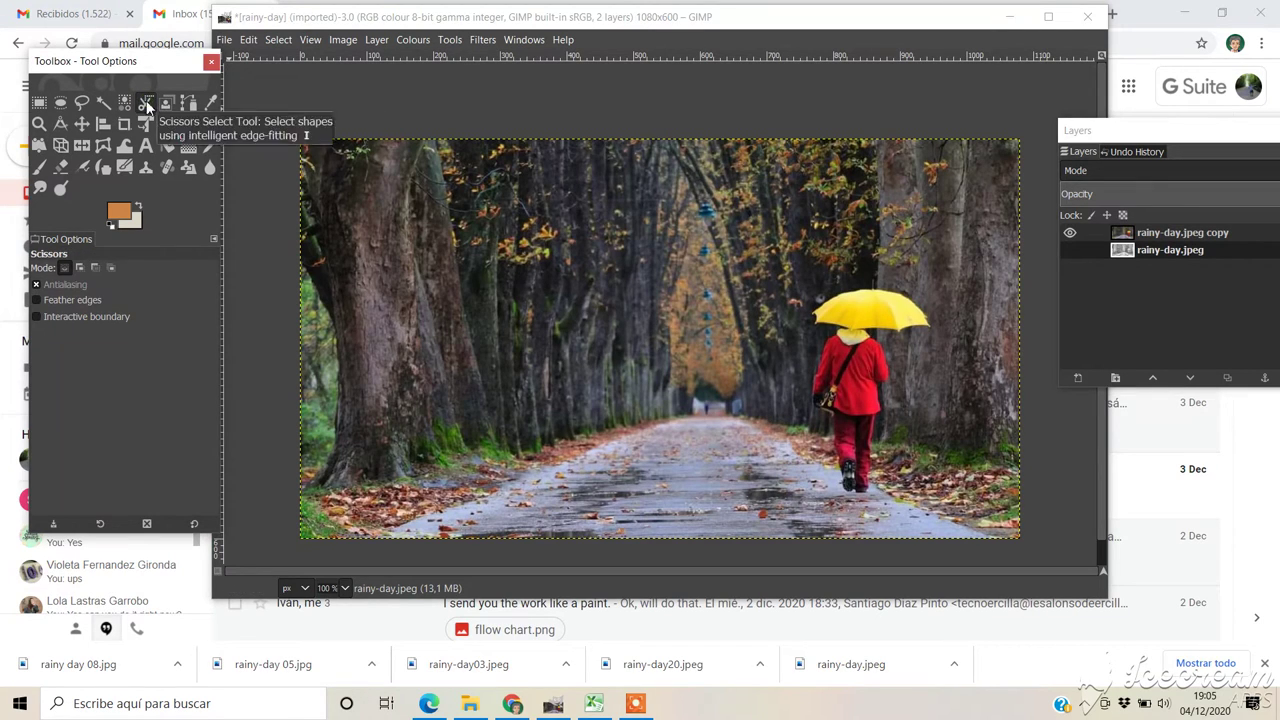
{"action": "left_click", "coordinate": [1204, 233]}
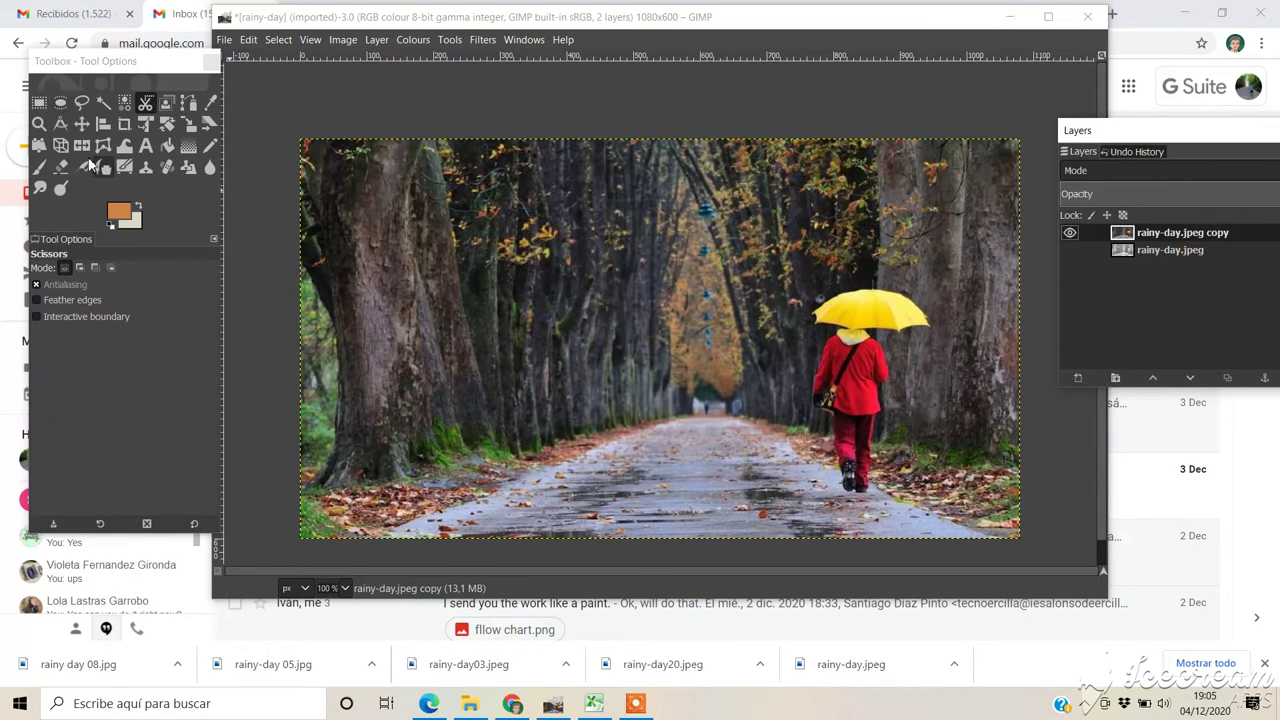
- Trace the full outline of the yellow umbrella on the colour copy with Scissors, closing the path at its starting point
{"action": "left_click", "coordinate": [38, 123]}
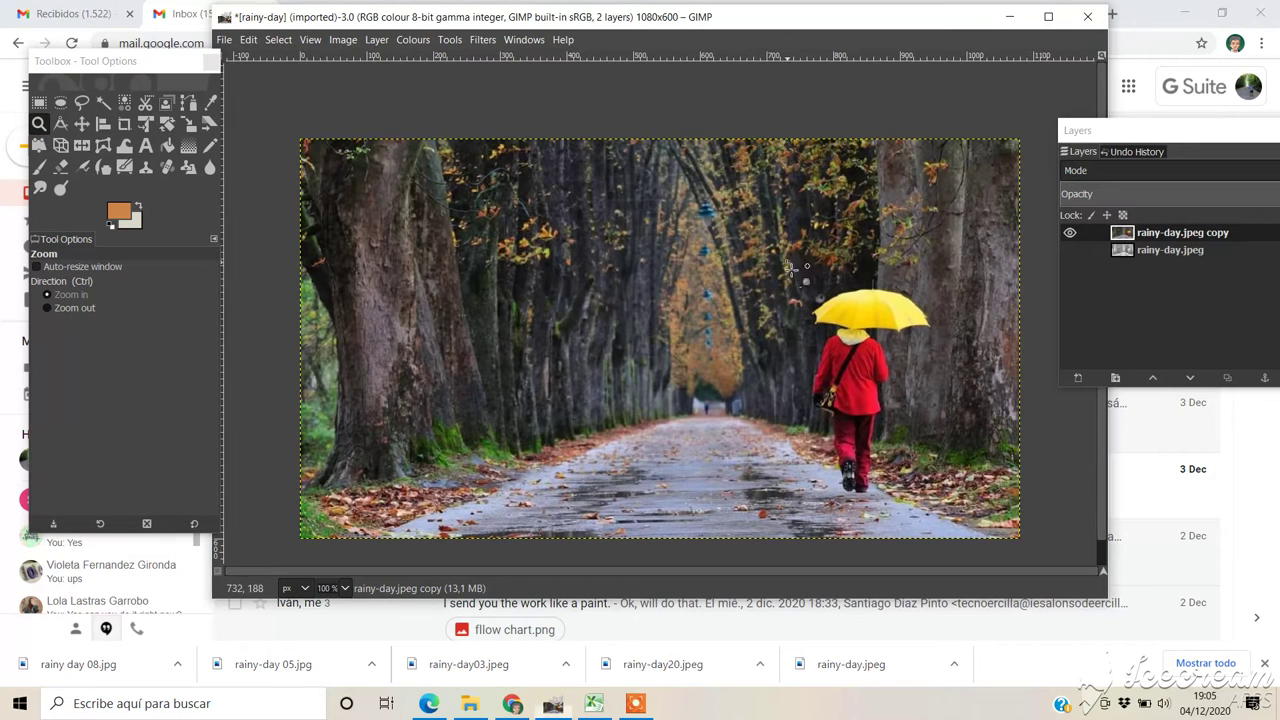
{"action": "left_click_drag", "start_coordinate": [786, 260], "coordinate": [942, 350]}
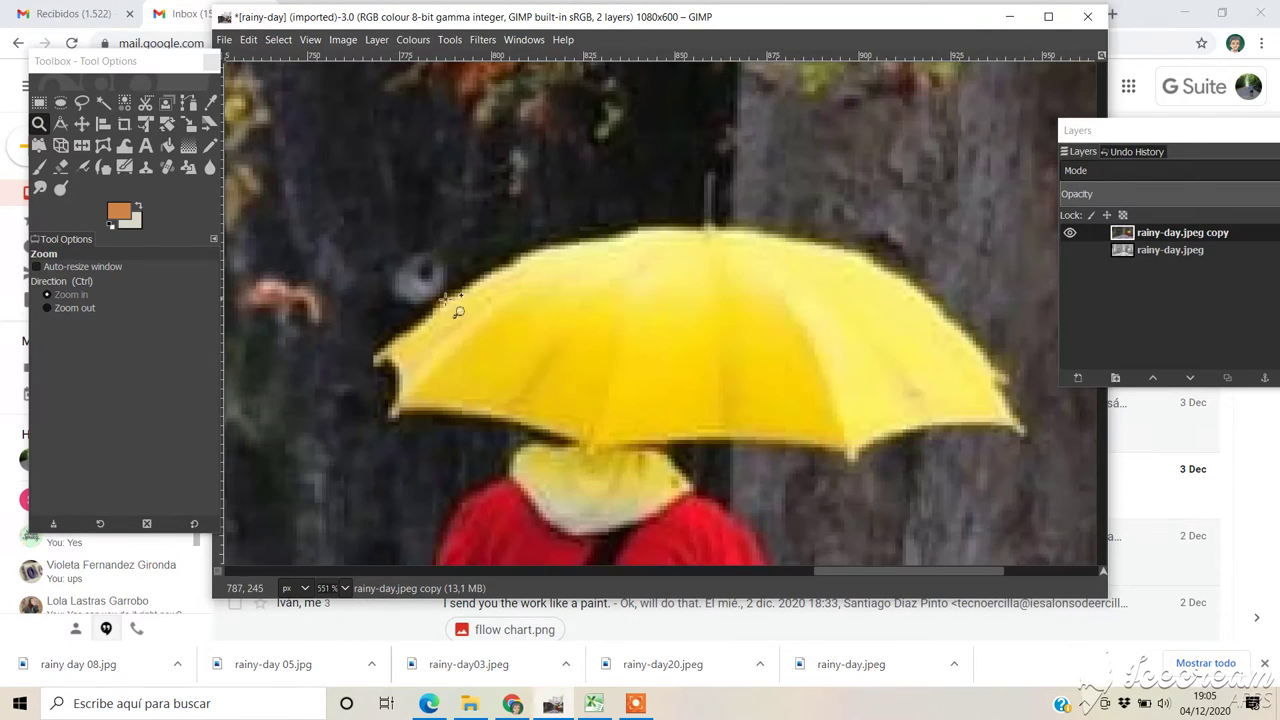
{"action": "left_click", "coordinate": [145, 102]}
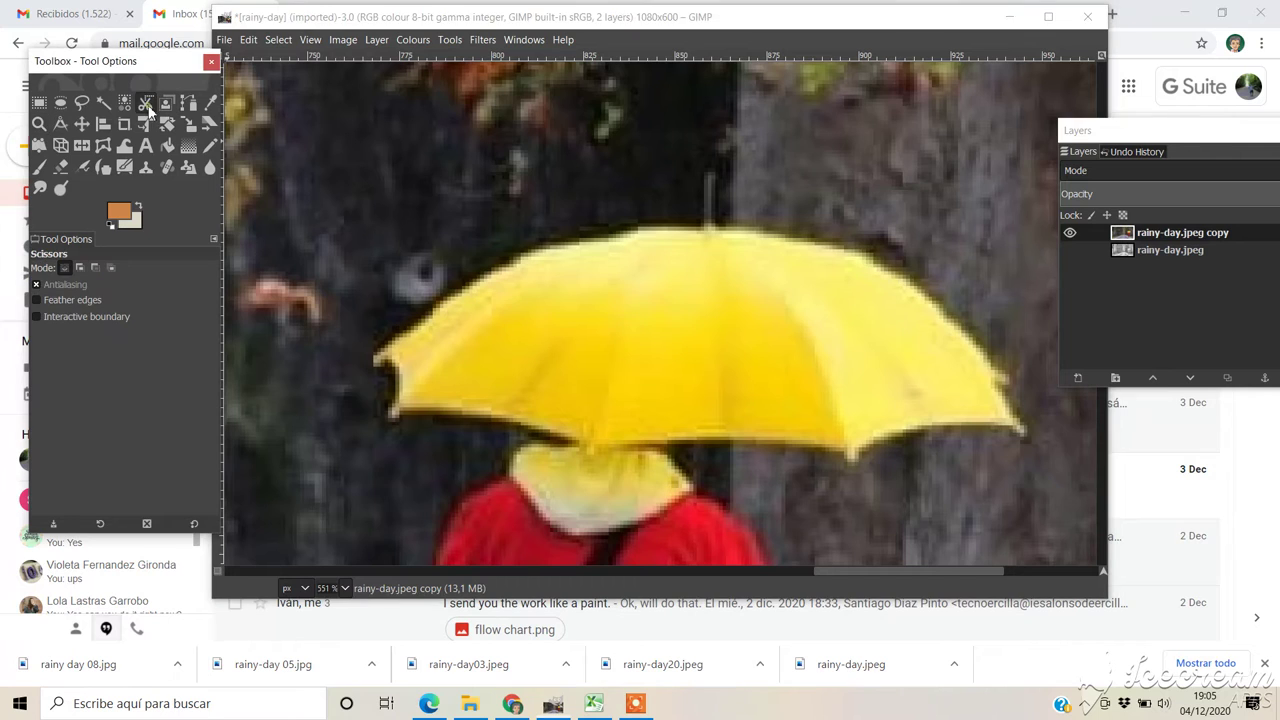
{"action": "left_click", "coordinate": [465, 293]}
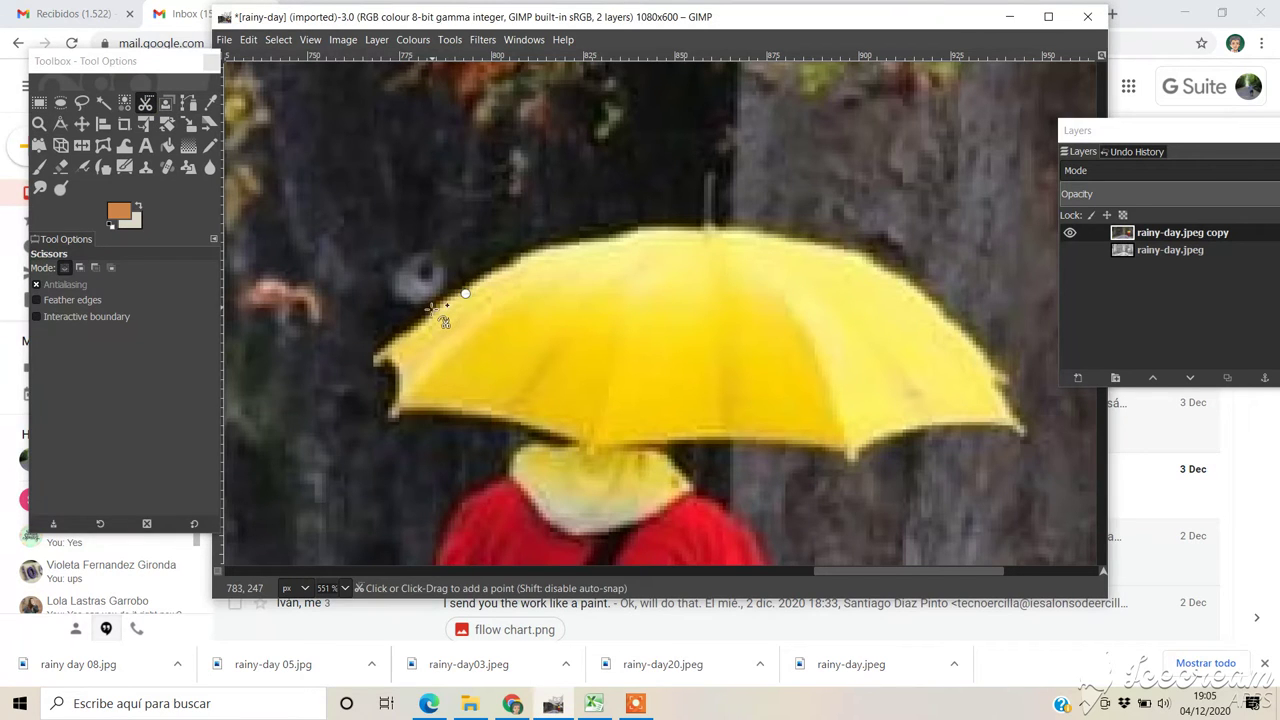
{"action": "left_click", "coordinate": [418, 327]}
{"action": "left_click", "coordinate": [377, 356]}
{"action": "left_click", "coordinate": [392, 370]}
{"action": "left_click", "coordinate": [400, 399]}
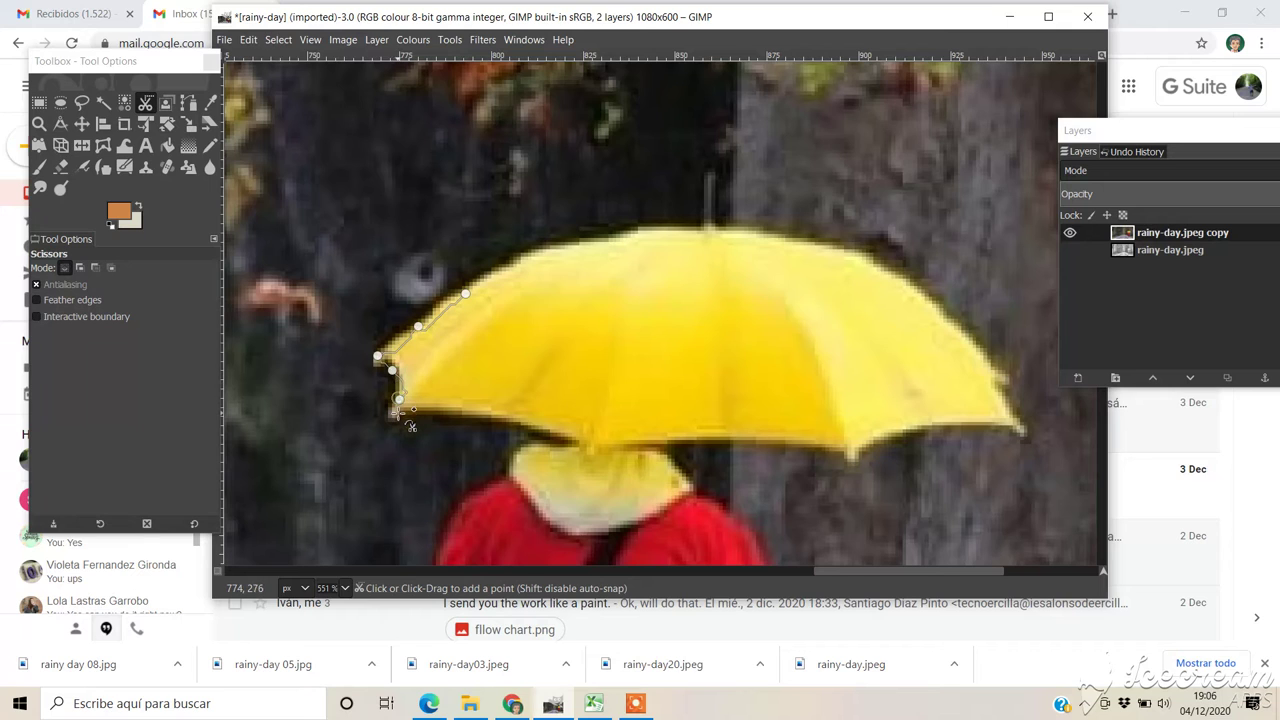
{"action": "left_click", "coordinate": [396, 414]}
{"action": "left_click", "coordinate": [451, 407]}
{"action": "left_click", "coordinate": [506, 426]}
{"action": "left_click", "coordinate": [568, 440]}
{"action": "left_click", "coordinate": [612, 447]}
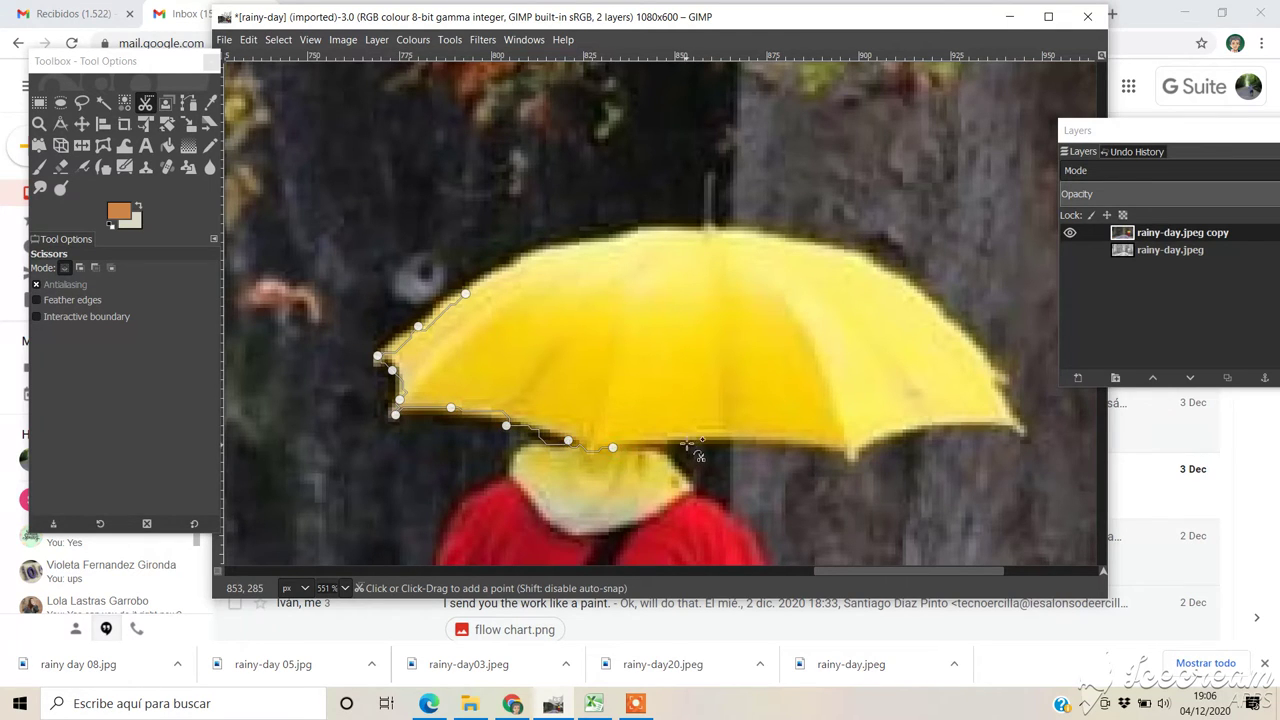
{"action": "left_click", "coordinate": [685, 441]}
{"action": "left_click", "coordinate": [763, 440]}
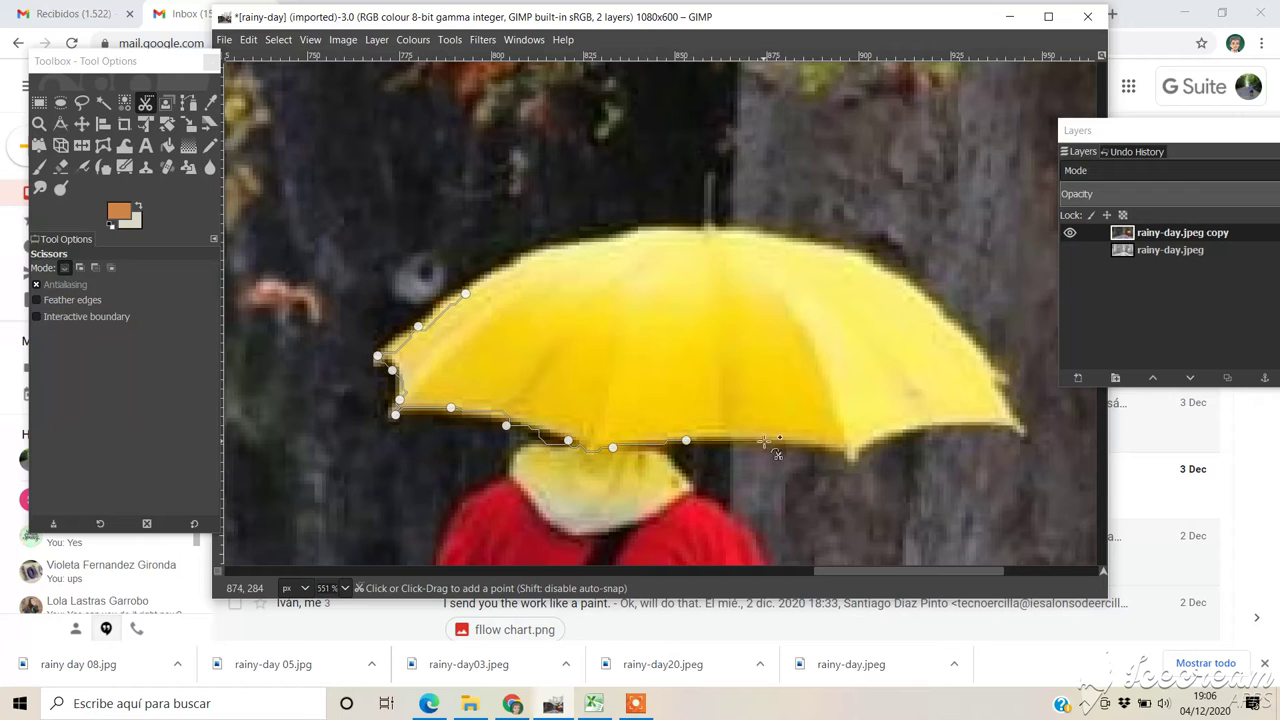
{"action": "left_click", "coordinate": [840, 455]}
{"action": "left_click", "coordinate": [854, 458]}
{"action": "left_click", "coordinate": [884, 440]}
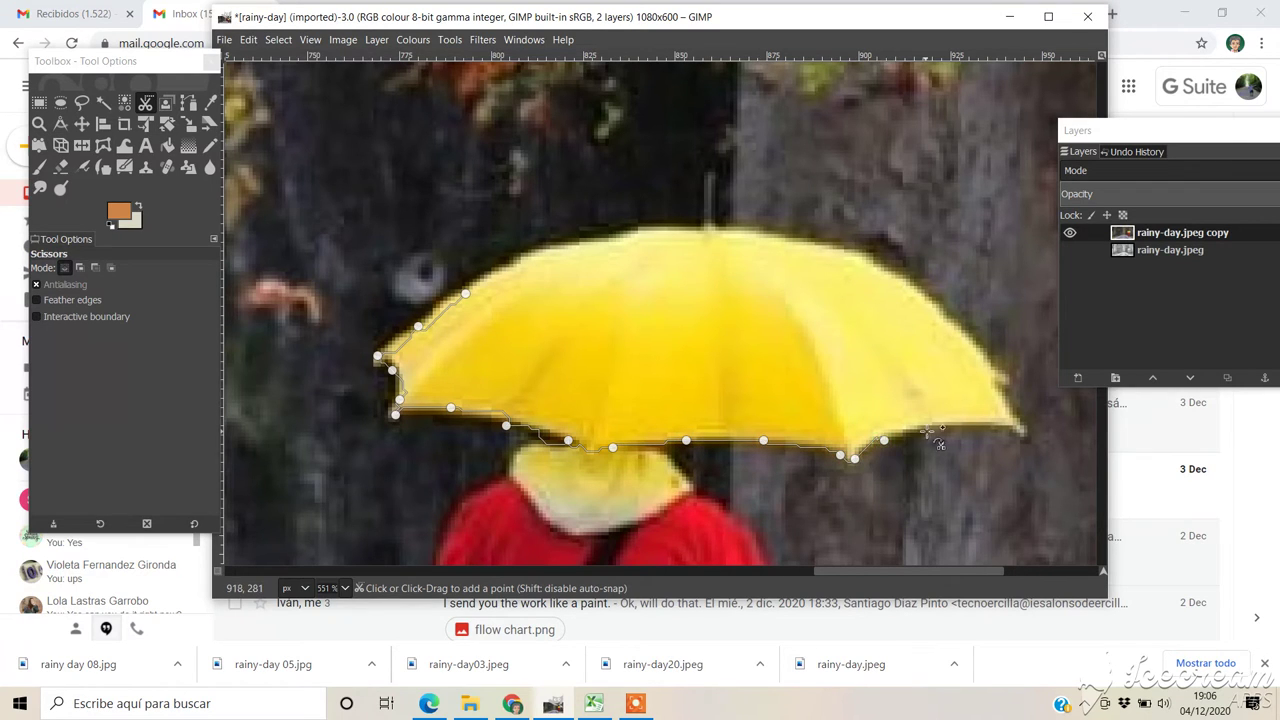
{"action": "left_click", "coordinate": [929, 430]}
{"action": "left_click", "coordinate": [998, 422]}
{"action": "left_click", "coordinate": [1020, 432]}
{"action": "left_click", "coordinate": [1009, 408]}
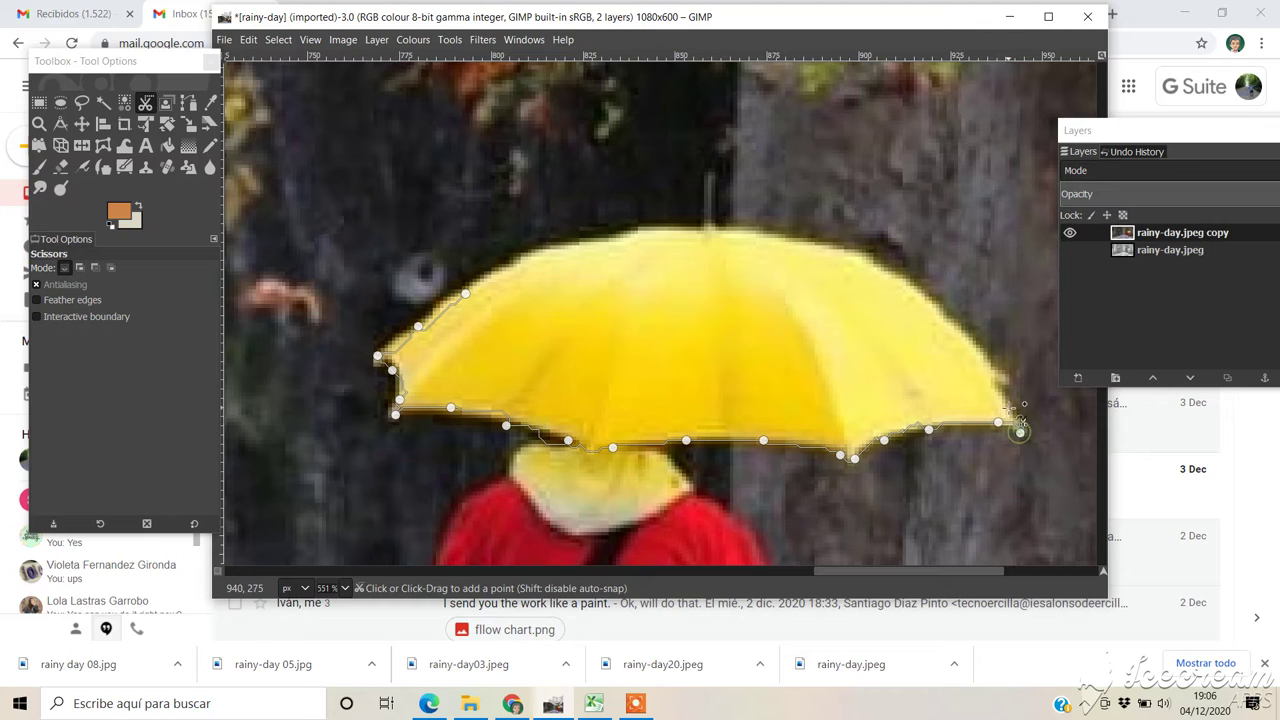
{"action": "left_click", "coordinate": [1005, 384]}
{"action": "left_click", "coordinate": [976, 345]}
{"action": "left_click", "coordinate": [946, 315]}
{"action": "left_click", "coordinate": [914, 289]}
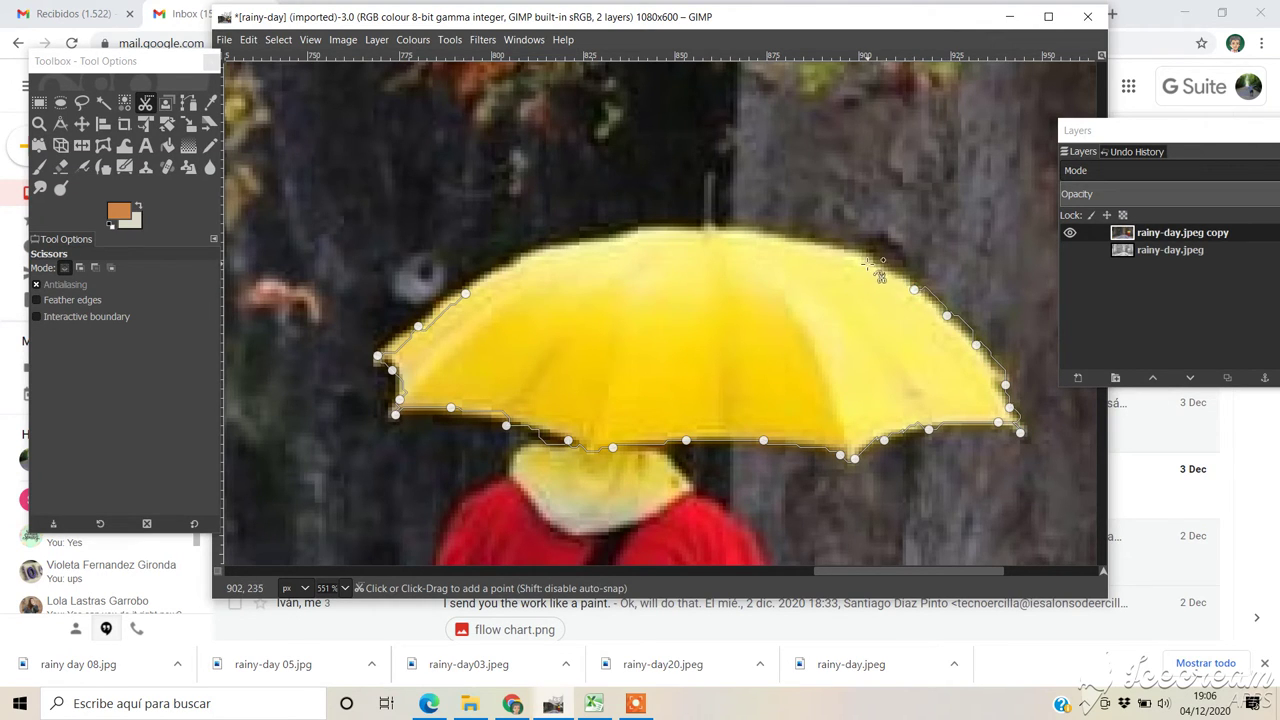
{"action": "left_click", "coordinate": [866, 263]}
{"action": "left_click", "coordinate": [834, 247]}
{"action": "left_click", "coordinate": [778, 238]}
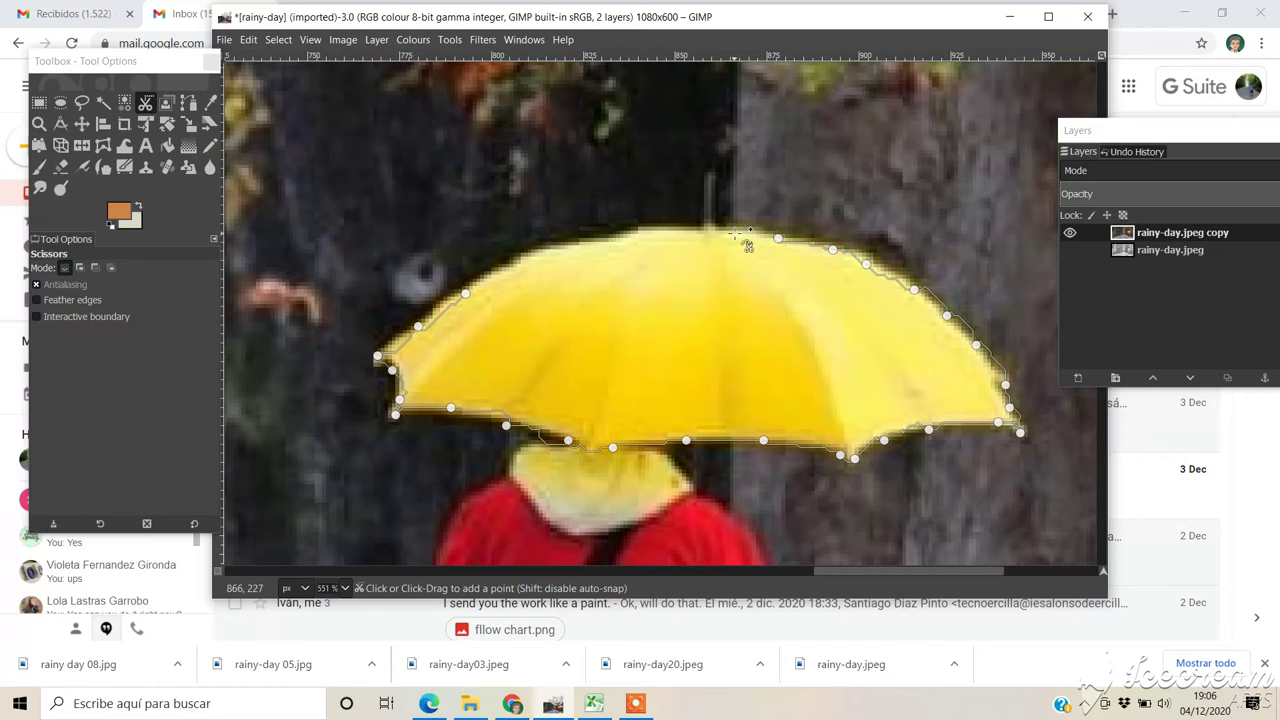
{"action": "left_click", "coordinate": [733, 234]}
{"action": "left_click", "coordinate": [693, 231]}
{"action": "left_click", "coordinate": [656, 234]}
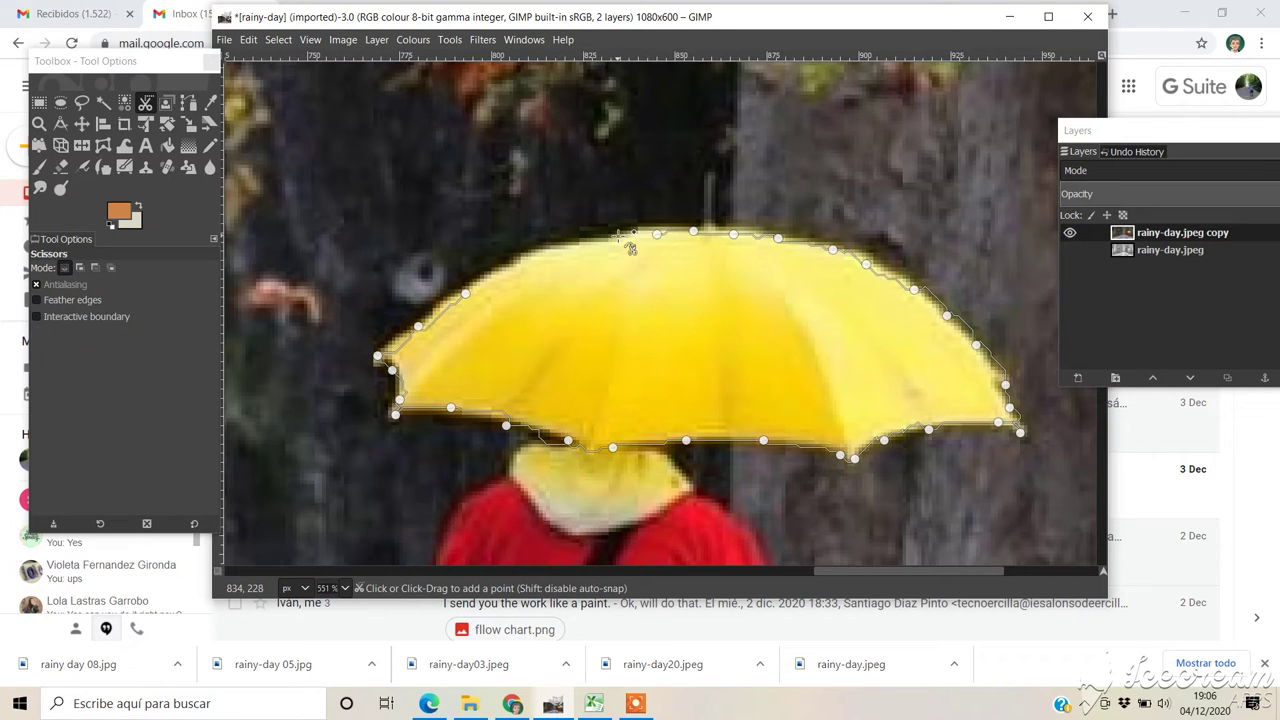
{"action": "left_click", "coordinate": [616, 234]}
{"action": "left_click", "coordinate": [565, 244]}
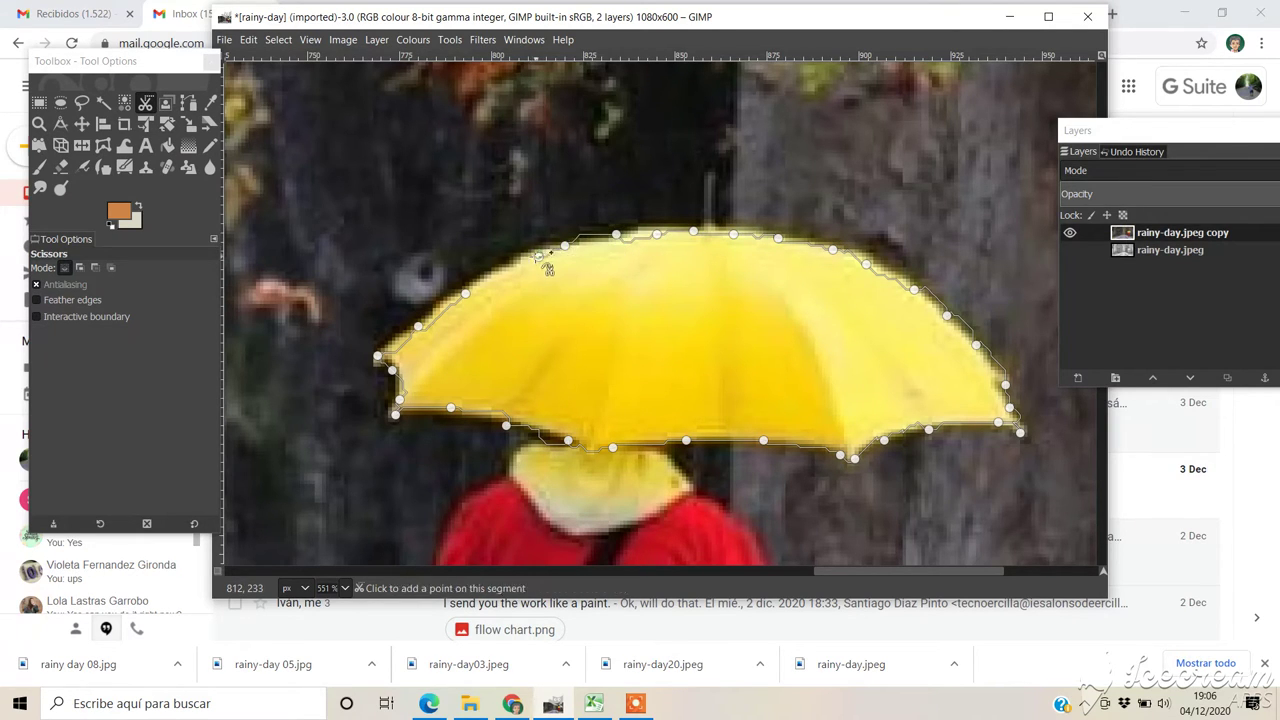
{"action": "left_click", "coordinate": [539, 257]}
{"action": "left_click", "coordinate": [494, 278]}
{"action": "left_click", "coordinate": [465, 293]}
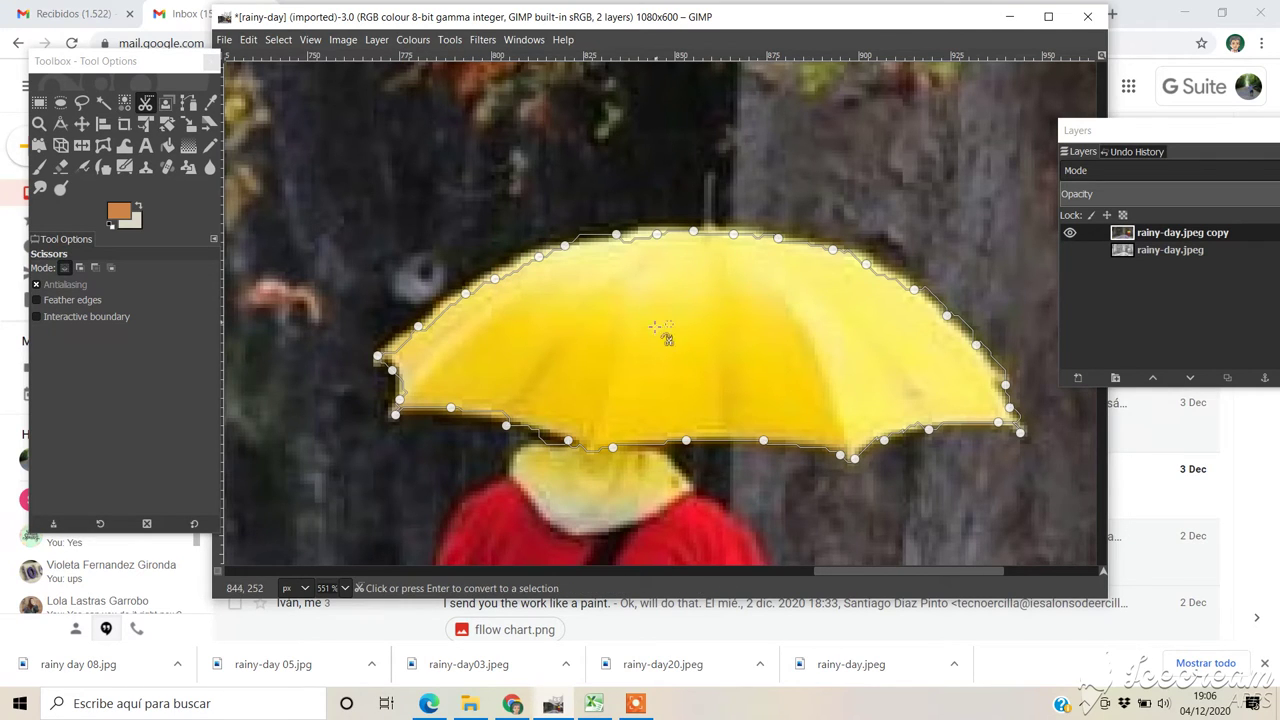
- Refine the outline along the umbrella's lower, right and upper edges with moved and added points, and convert it to a selection
{"action": "left_click_drag", "start_coordinate": [552, 434], "coordinate": [553, 422]}
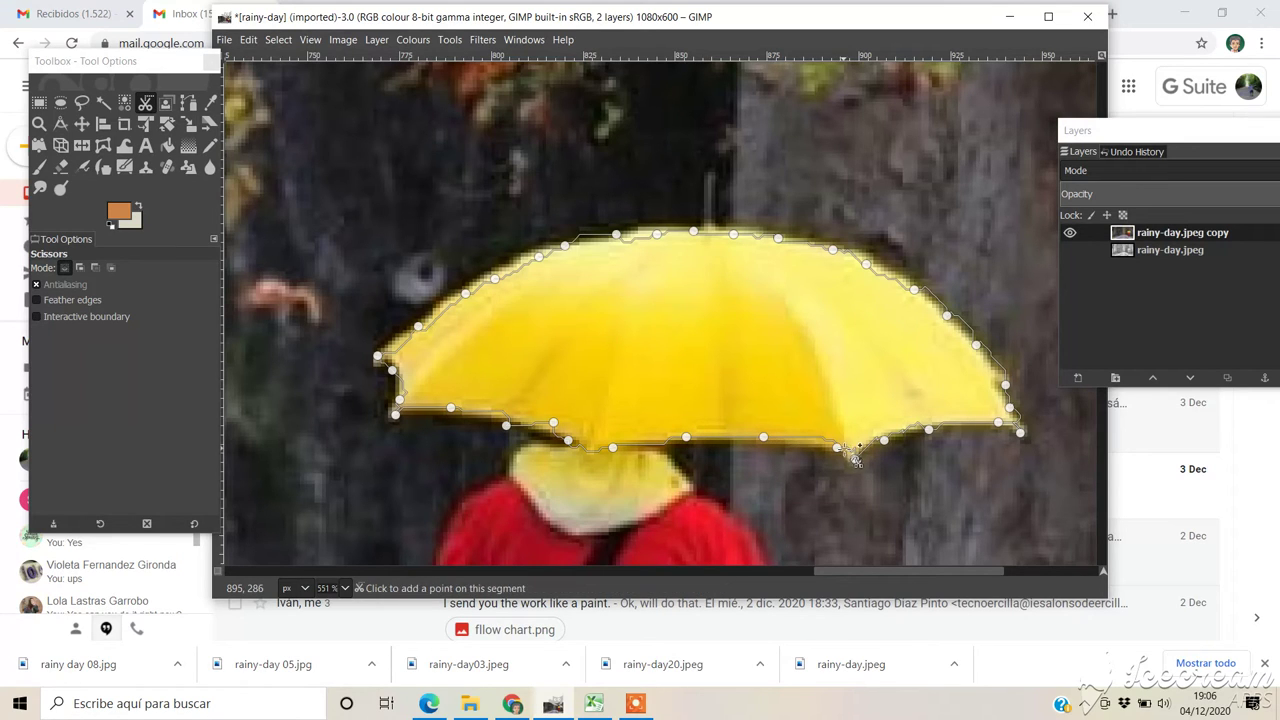
{"action": "left_click_drag", "start_coordinate": [855, 459], "coordinate": [880, 433]}
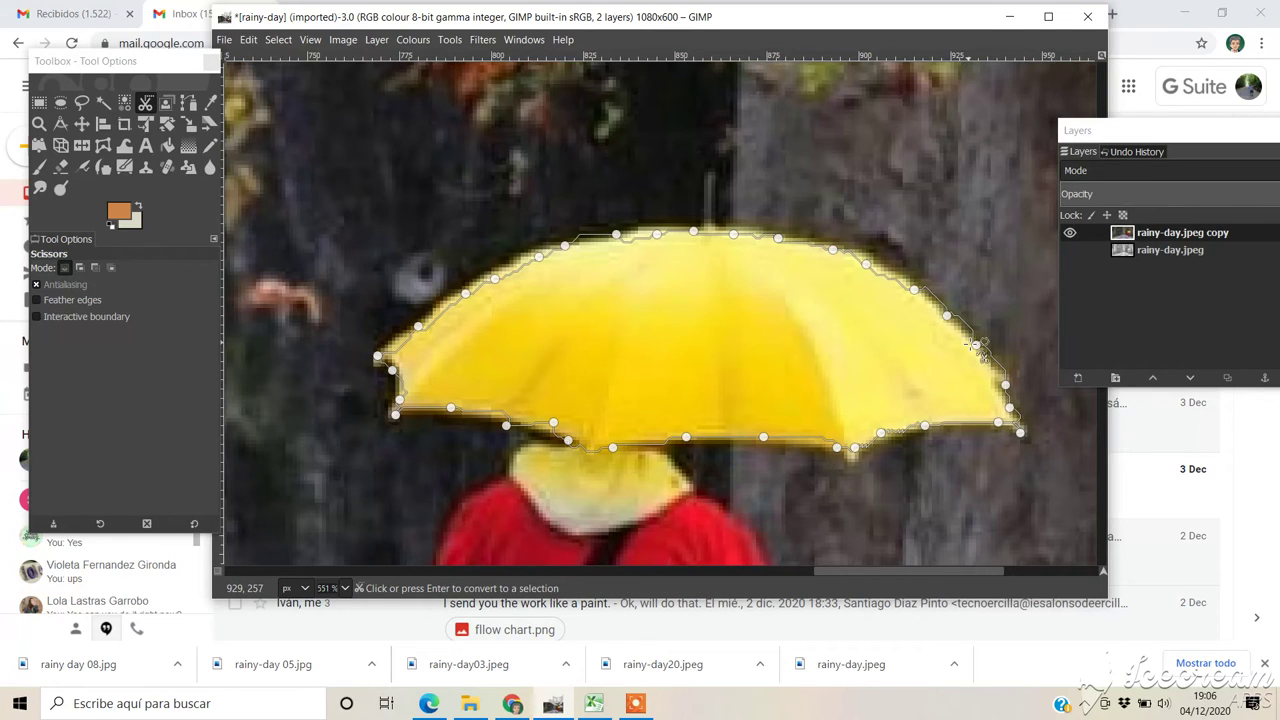
{"action": "left_click_drag", "start_coordinate": [1003, 375], "coordinate": [980, 367]}
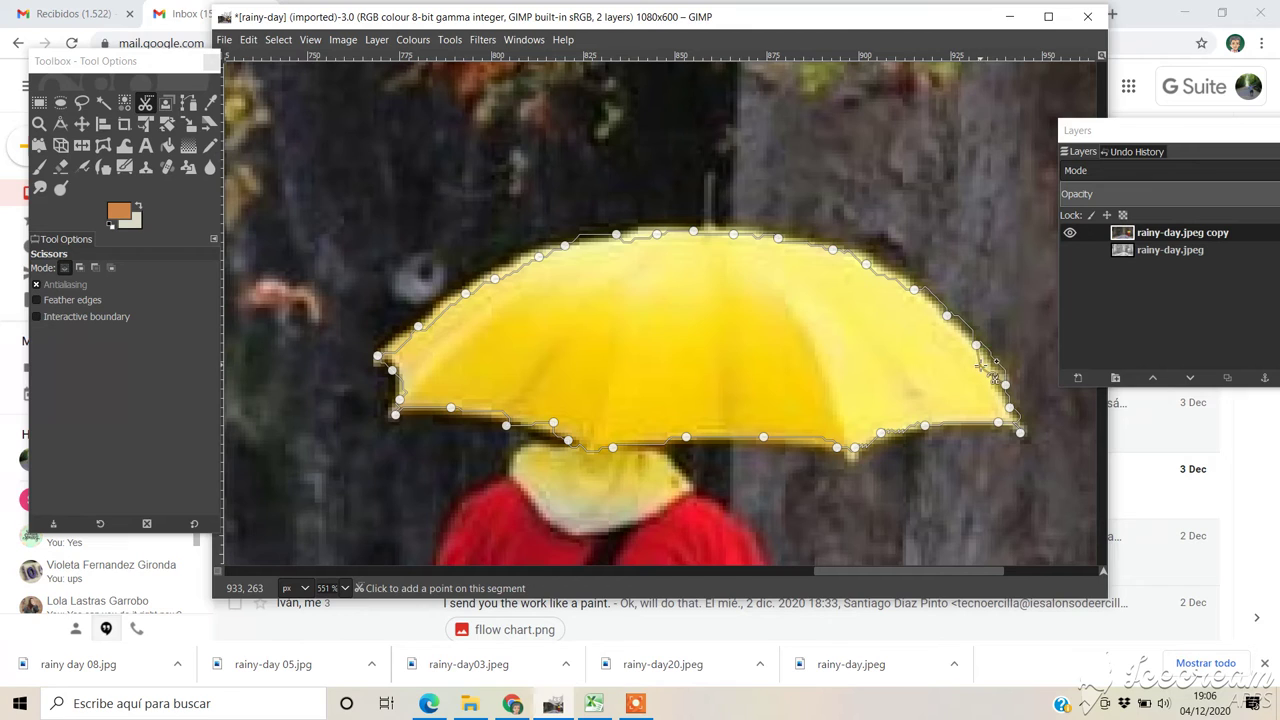
{"action": "left_click", "coordinate": [947, 325]}
{"action": "left_click", "coordinate": [929, 307]}
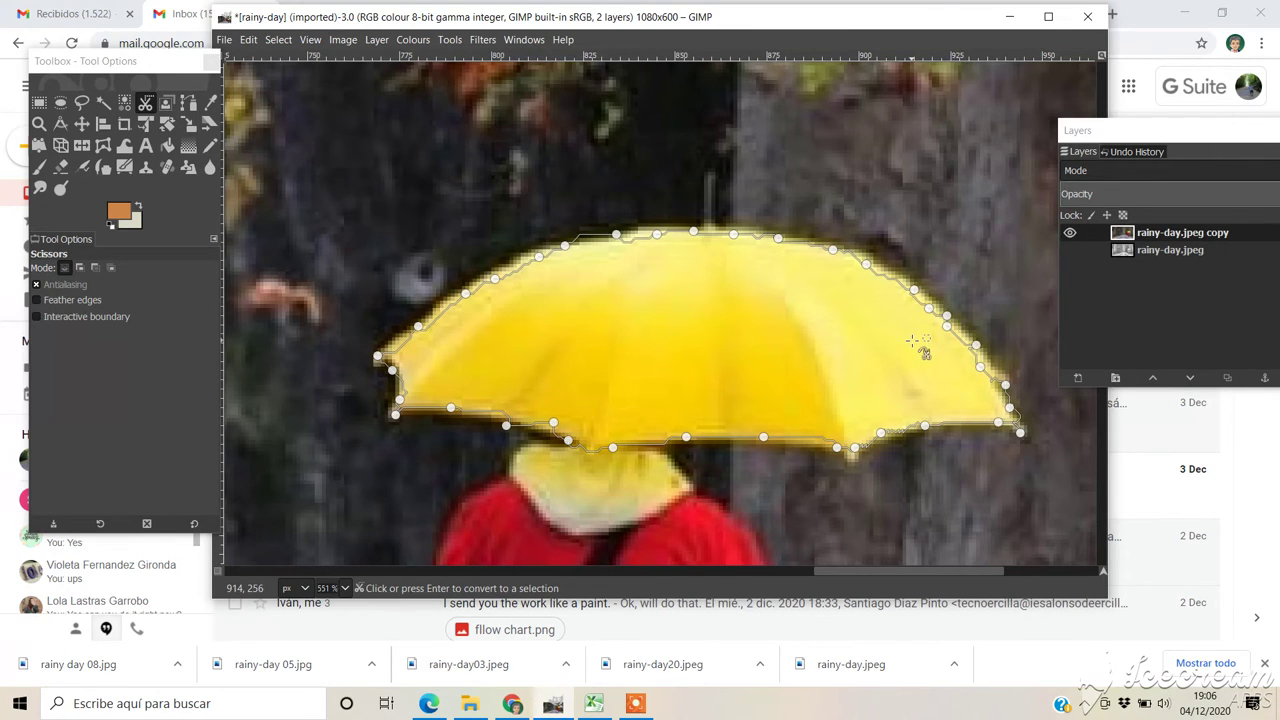
{"action": "left_click", "coordinate": [598, 244]}
{"action": "left_click", "coordinate": [691, 337]}
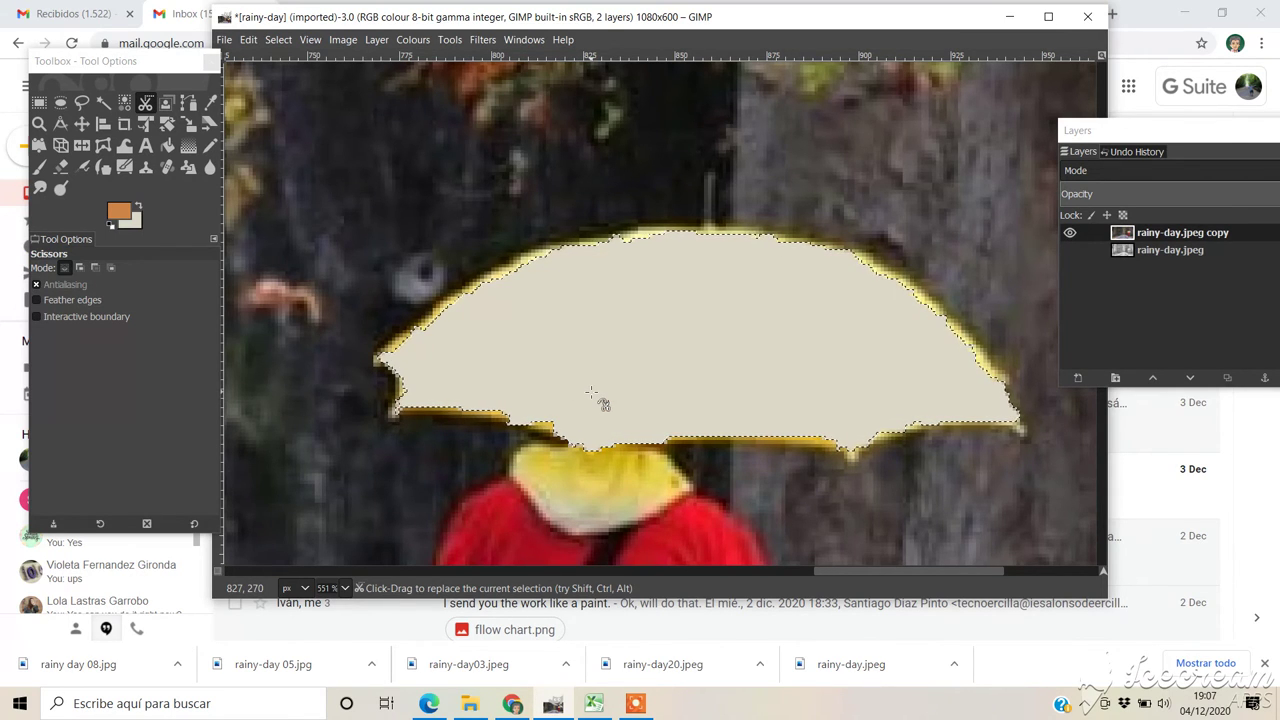
- Undo the deletion of the umbrella area and invert the selection to cover the background
{"action": "key", "text": "ctrl+z"}
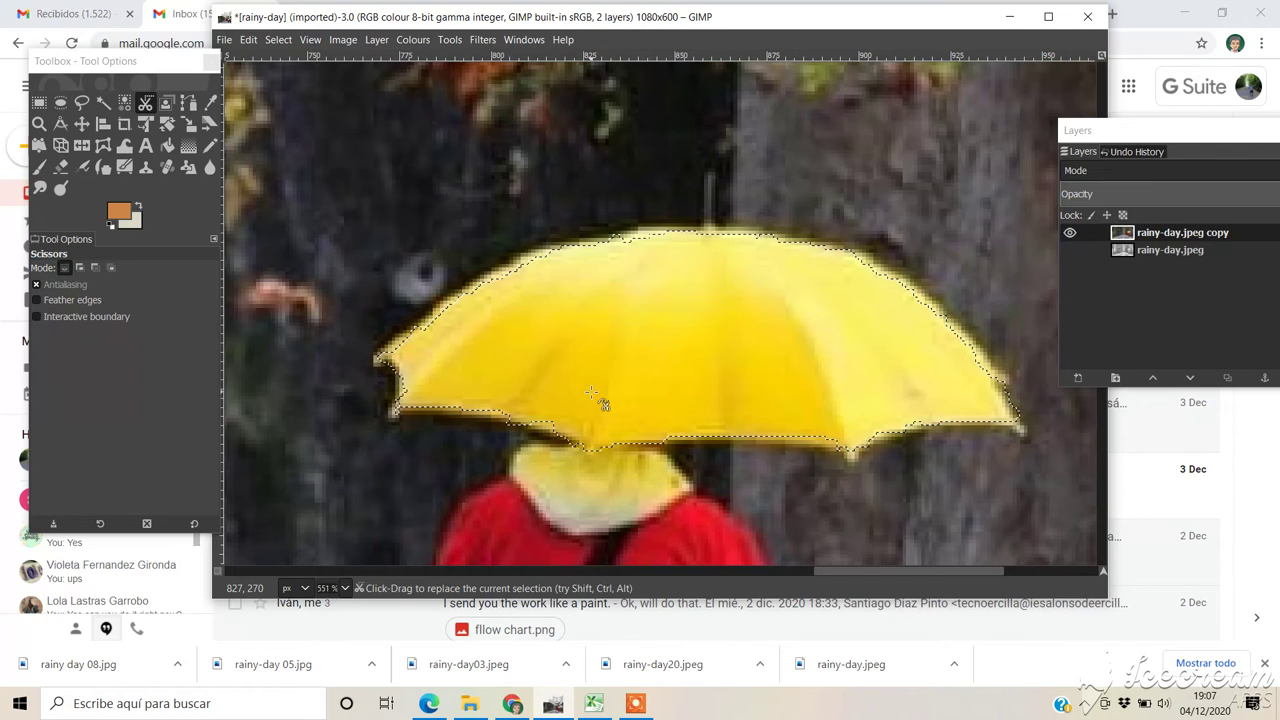
{"action": "left_click", "coordinate": [277, 40]}
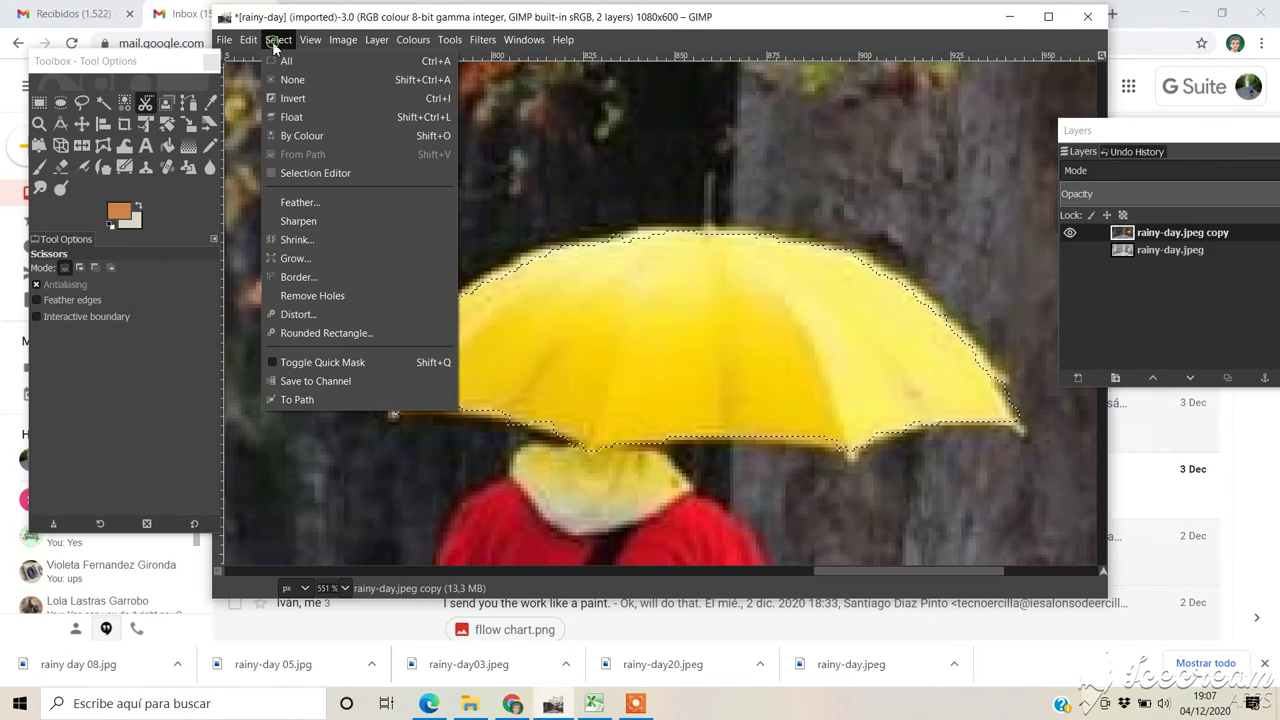
{"action": "left_click", "coordinate": [295, 99]}
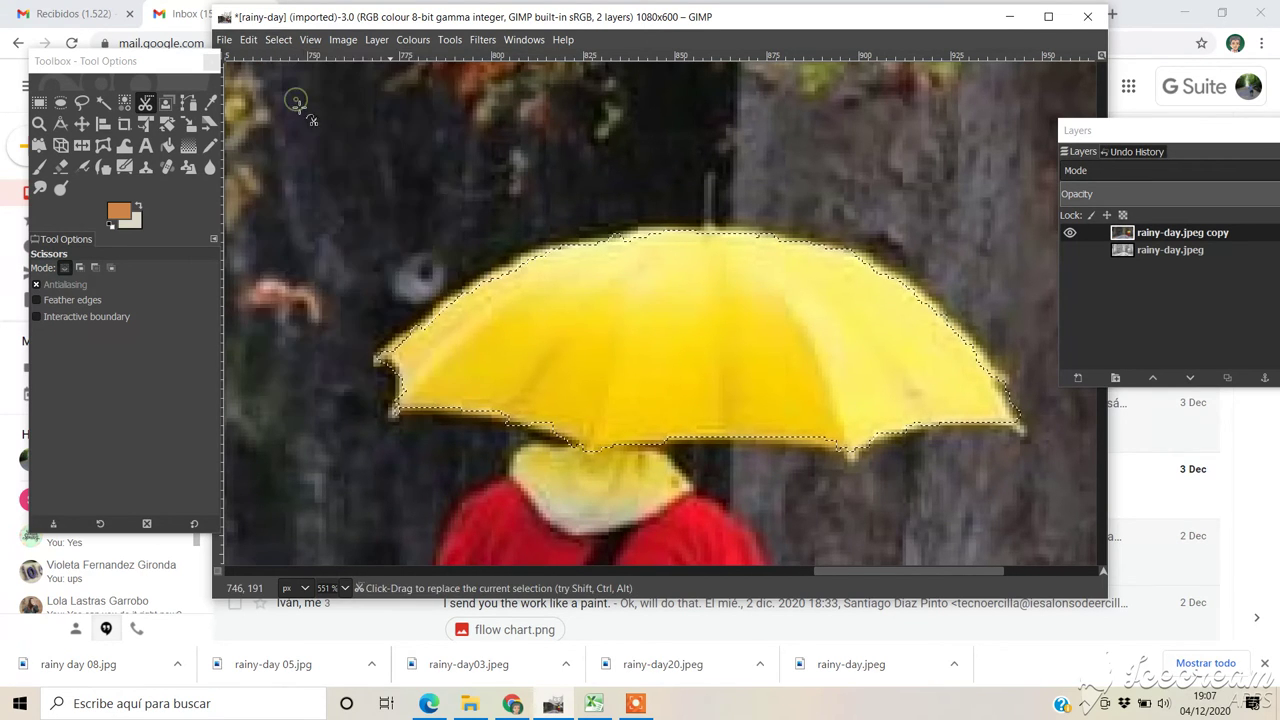
- Add an alpha channel to the colour copy and delete the selected background around the umbrella to transparency
{"action": "key", "text": "Delete"}
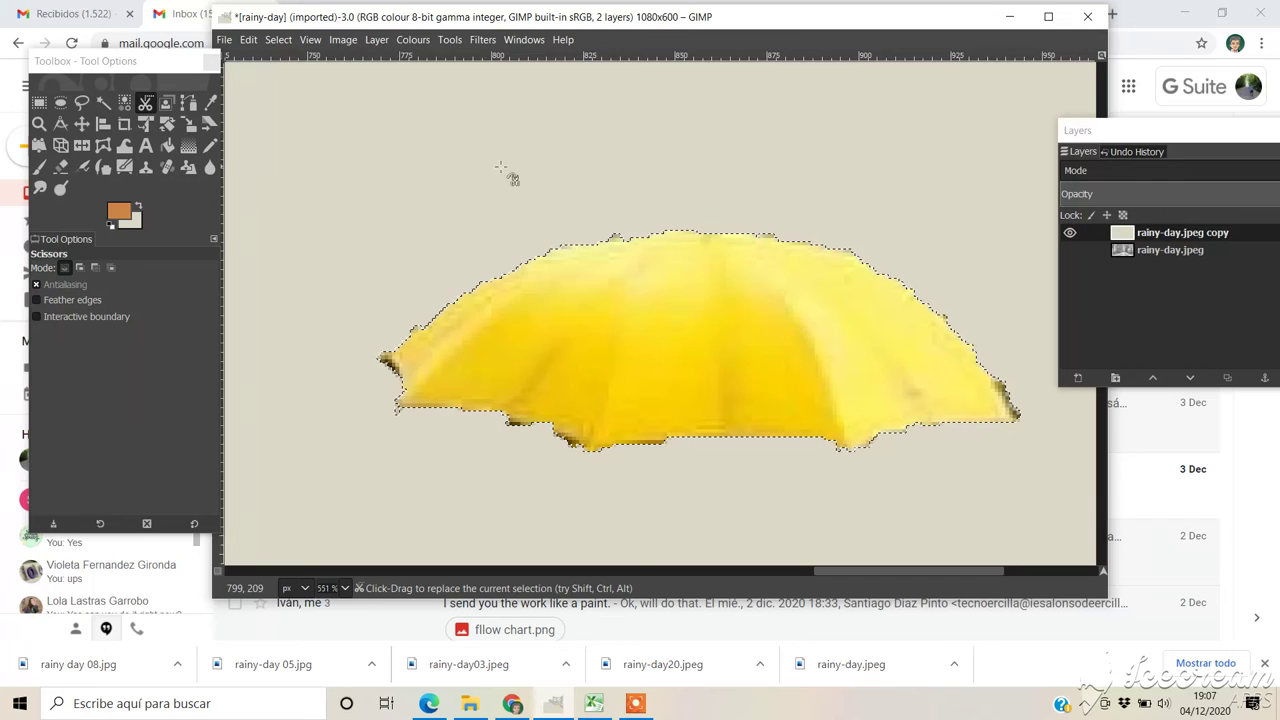
{"action": "left_click", "coordinate": [376, 39]}
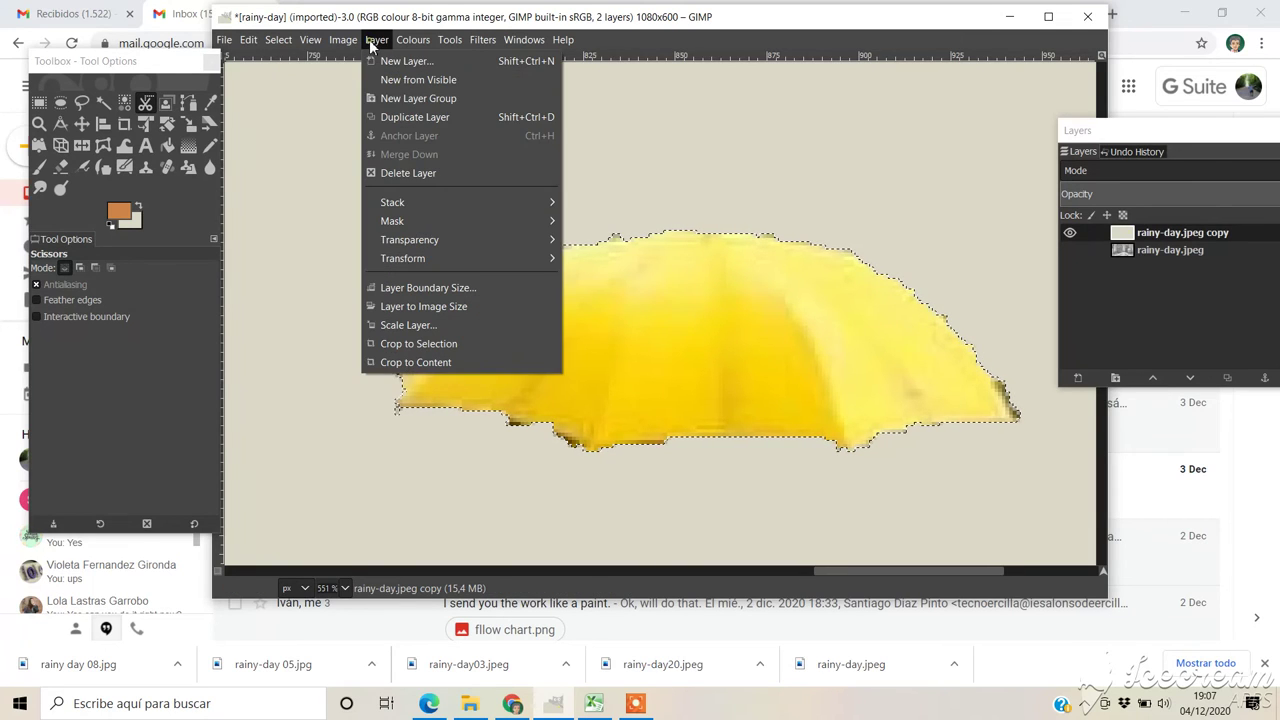
{"action": "mouse_move", "coordinate": [403, 244]}
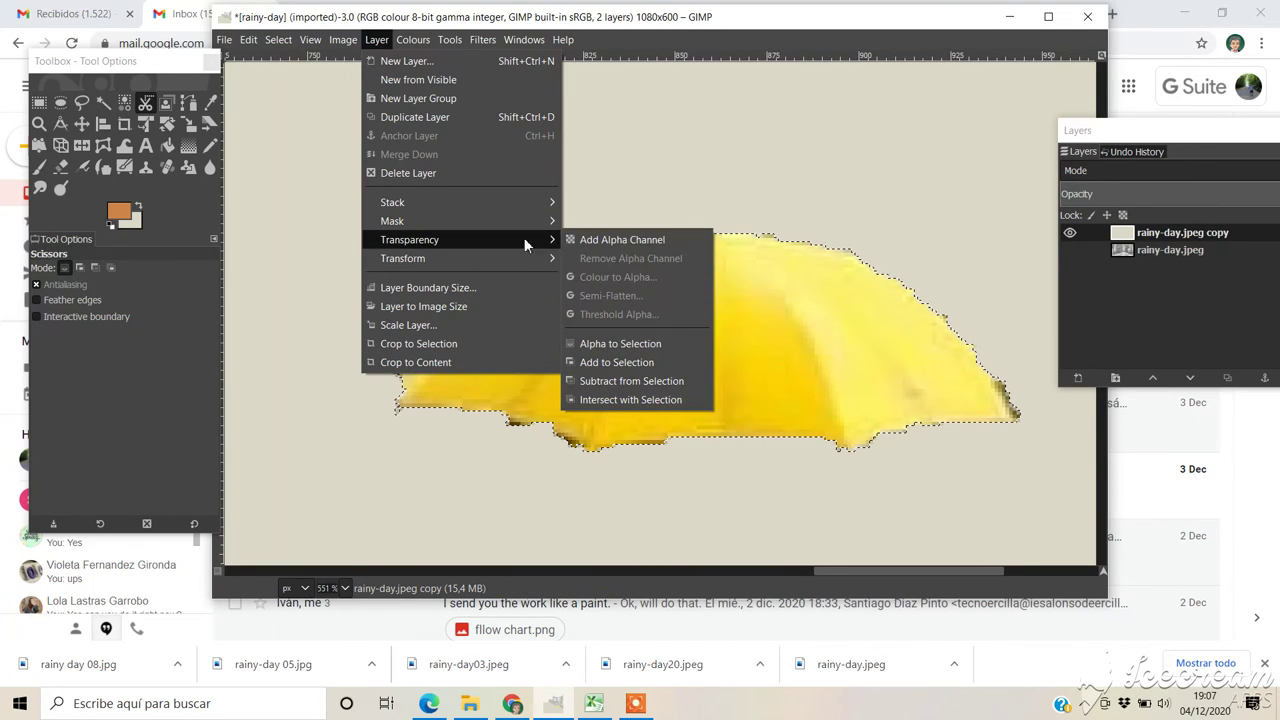
{"action": "left_click", "coordinate": [648, 240]}
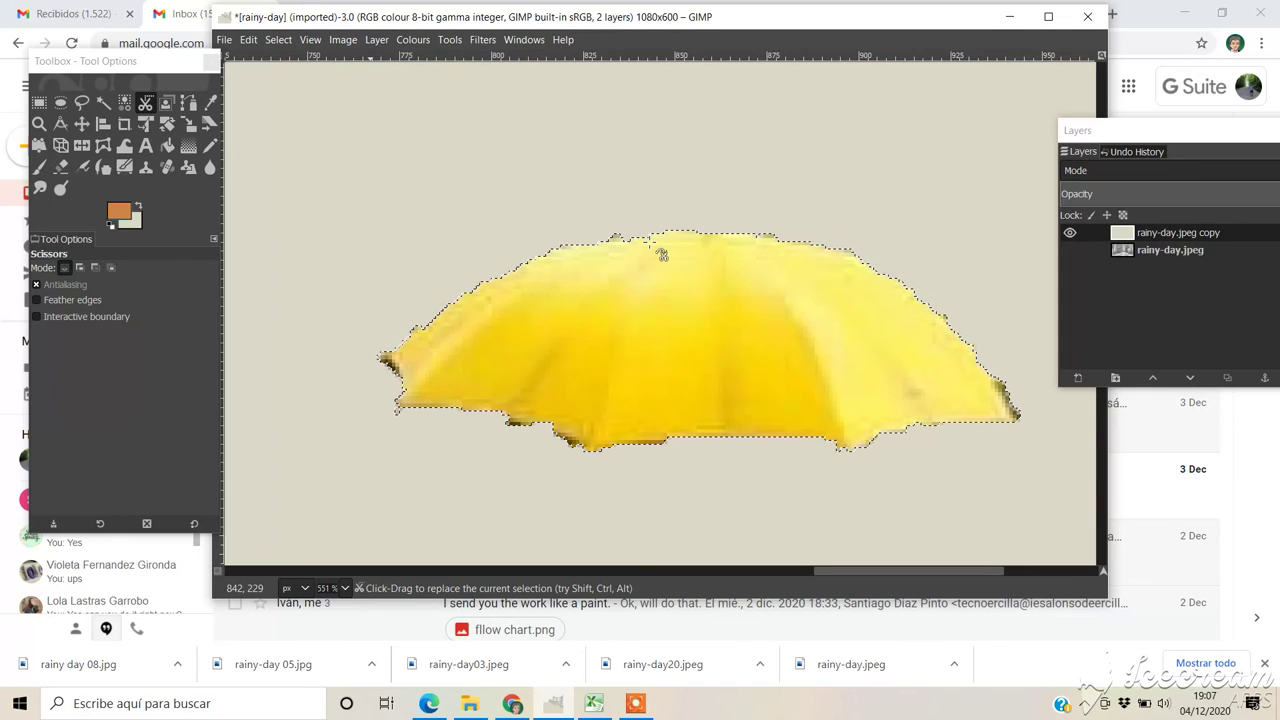
{"action": "key", "text": "Delete"}
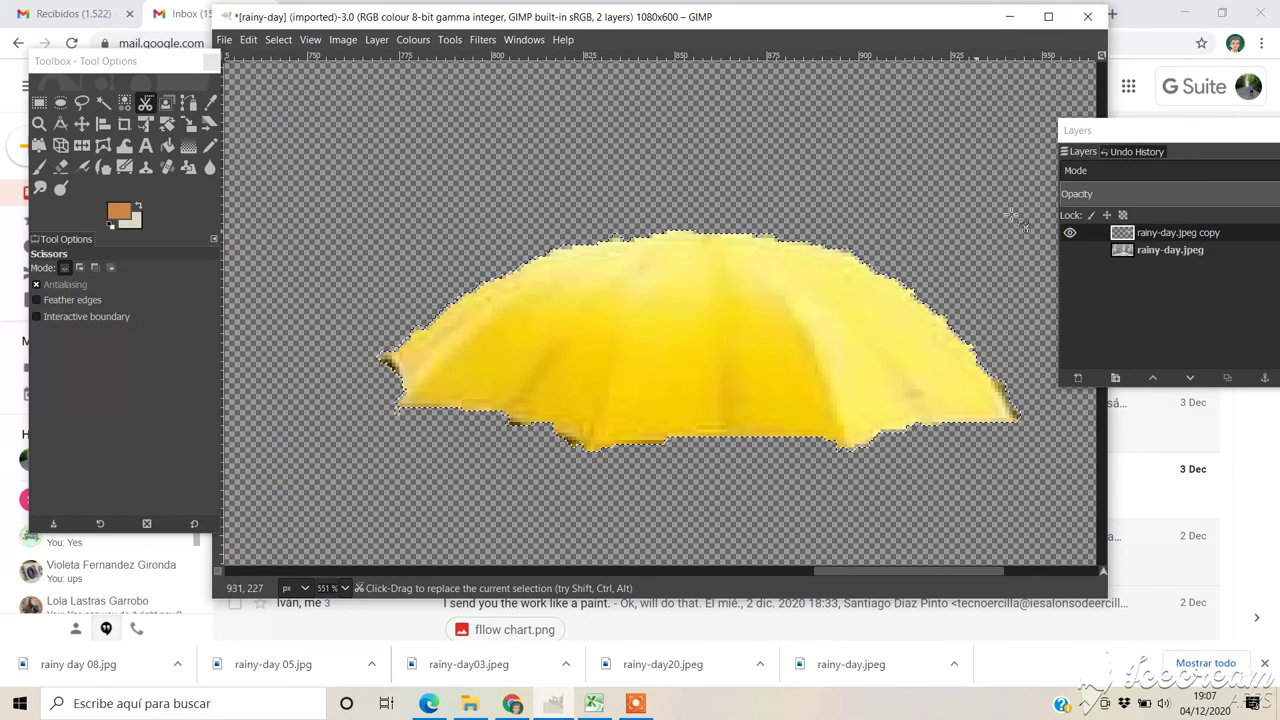
- Show the black-and-white layer beneath the cut-out umbrella and select the entire image
{"action": "left_click", "coordinate": [1071, 251]}
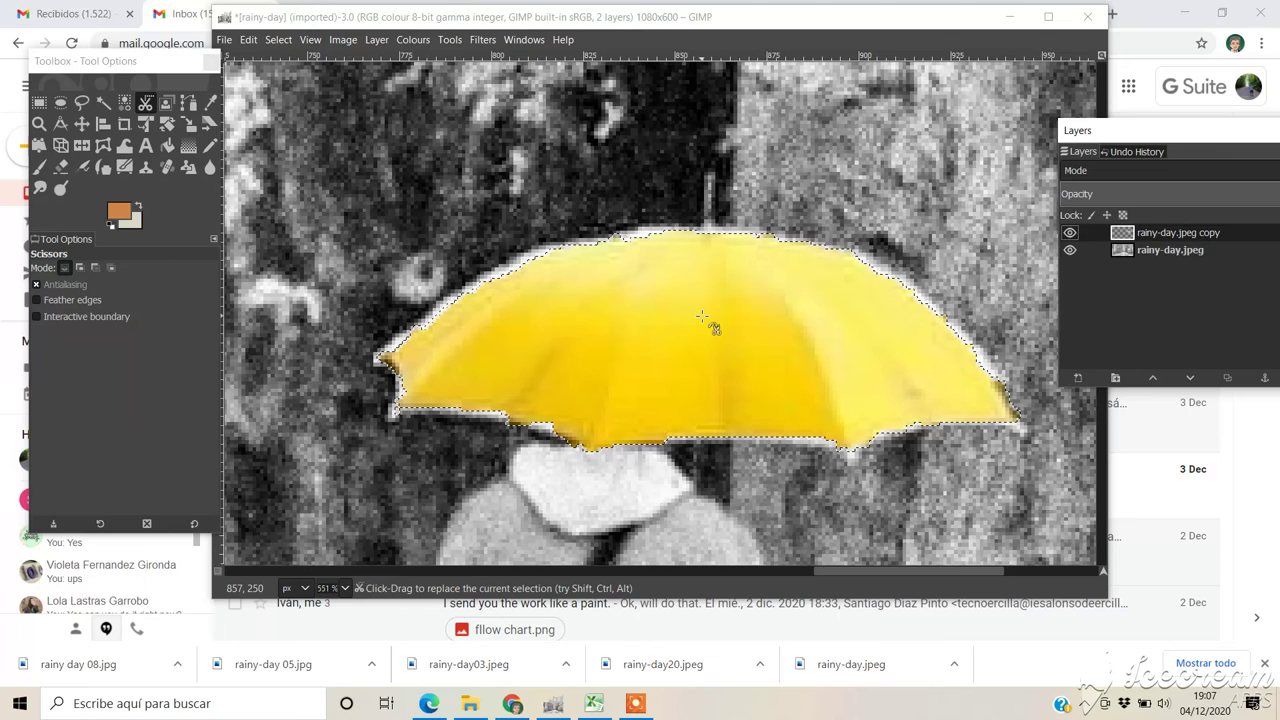
{"action": "left_click", "coordinate": [336, 588]}
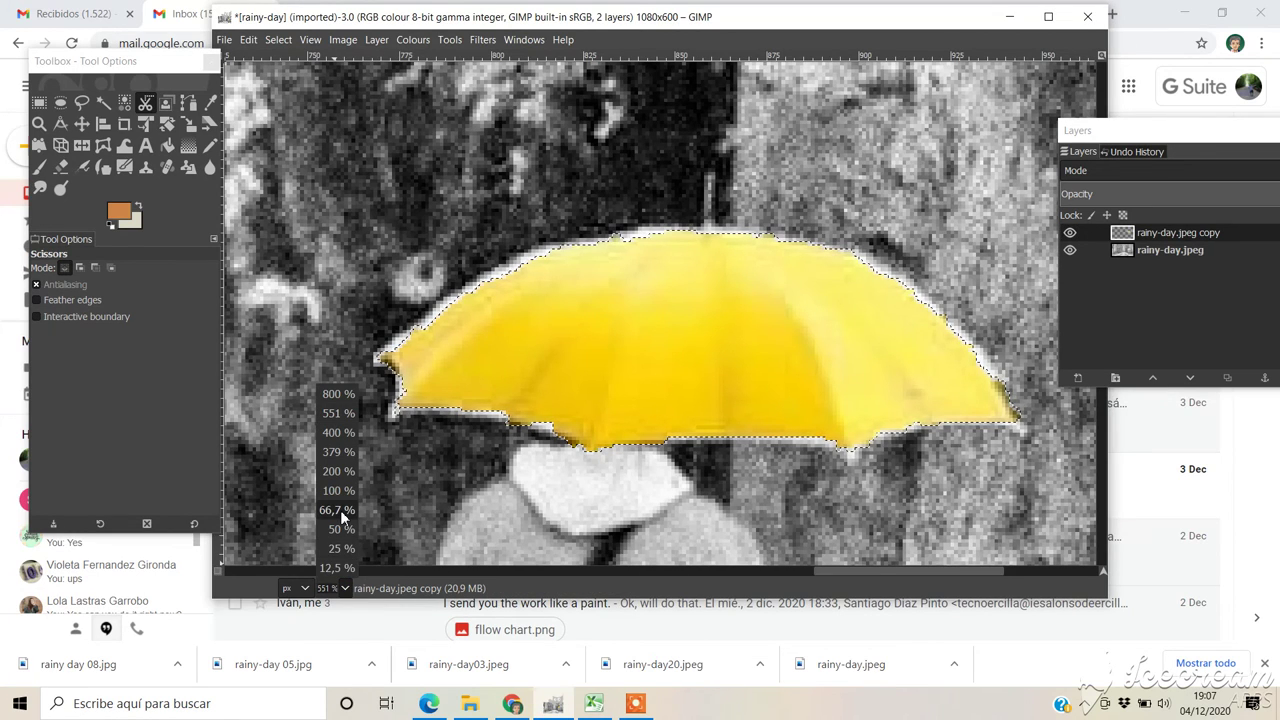
{"action": "left_click", "coordinate": [340, 510]}
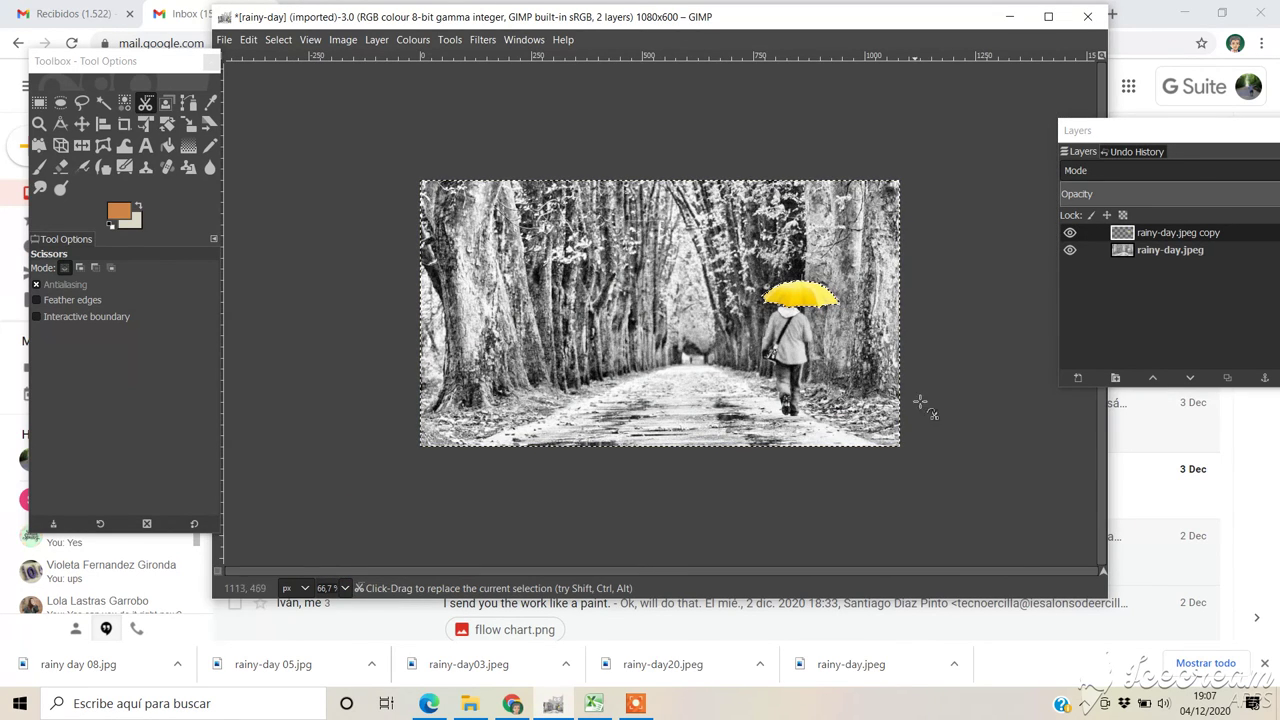
{"action": "left_click", "coordinate": [278, 39]}
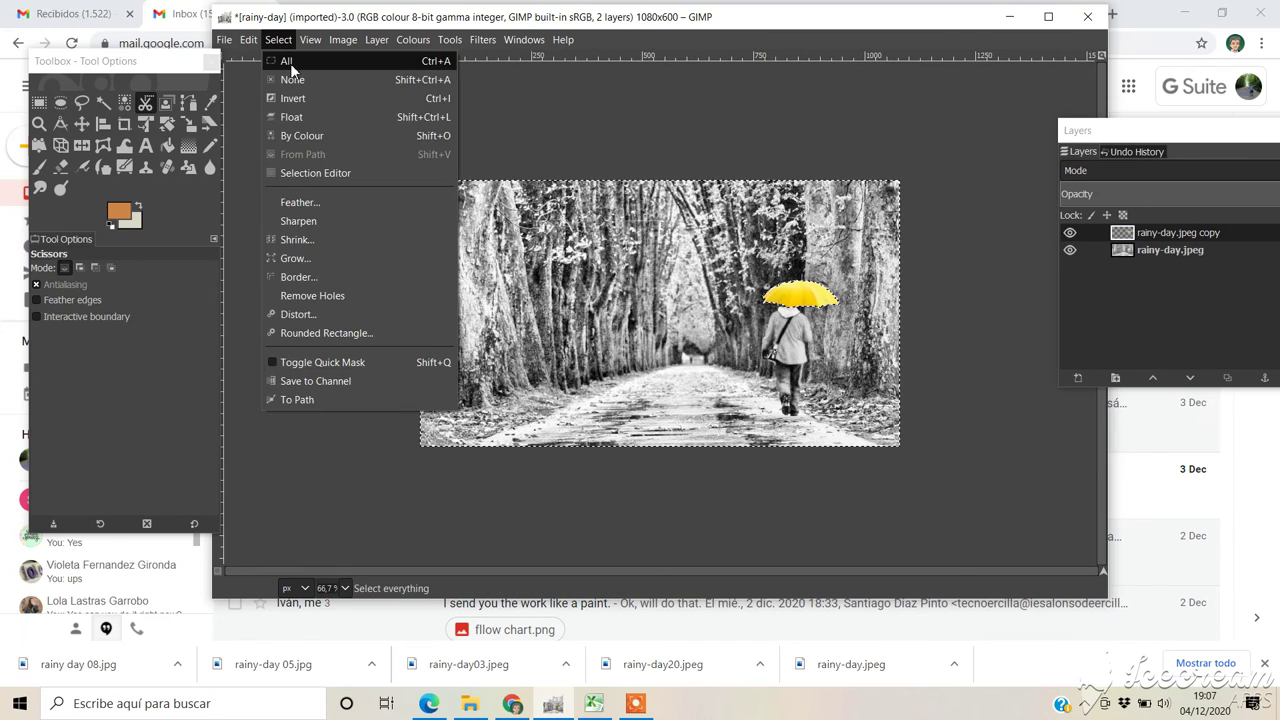
{"action": "left_click", "coordinate": [290, 63]}
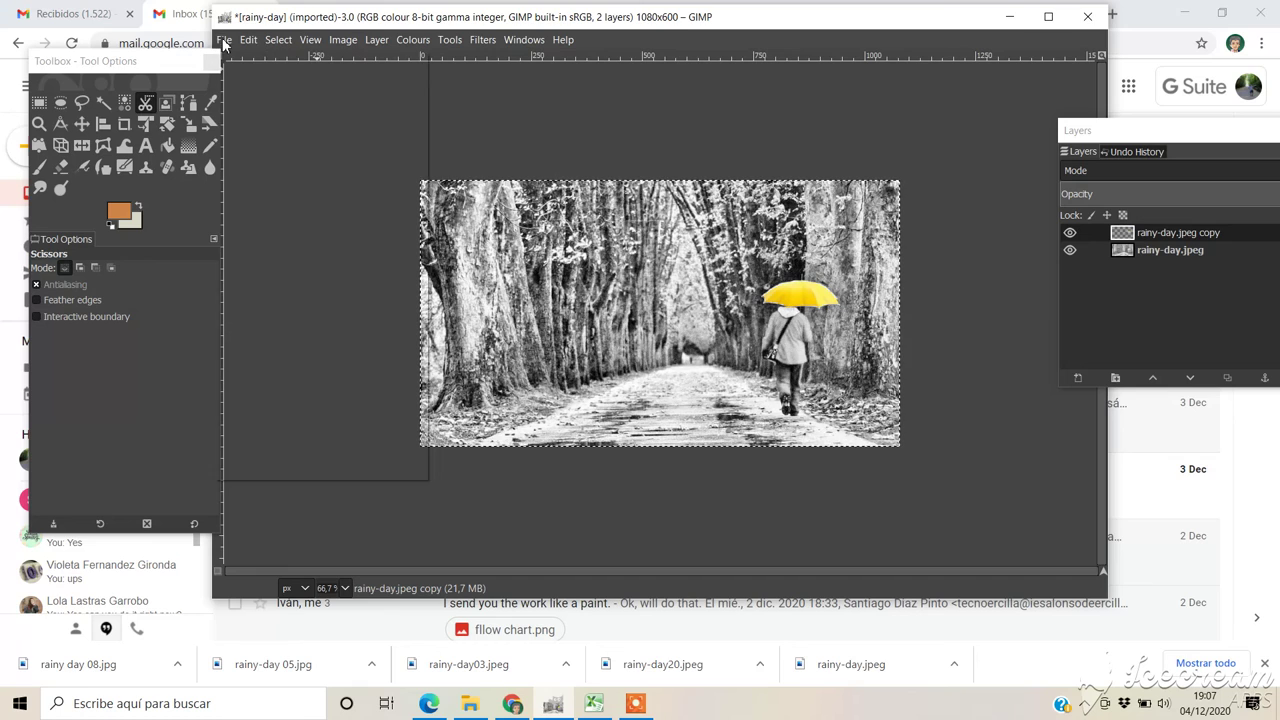
{"action": "left_click", "coordinate": [224, 41]}
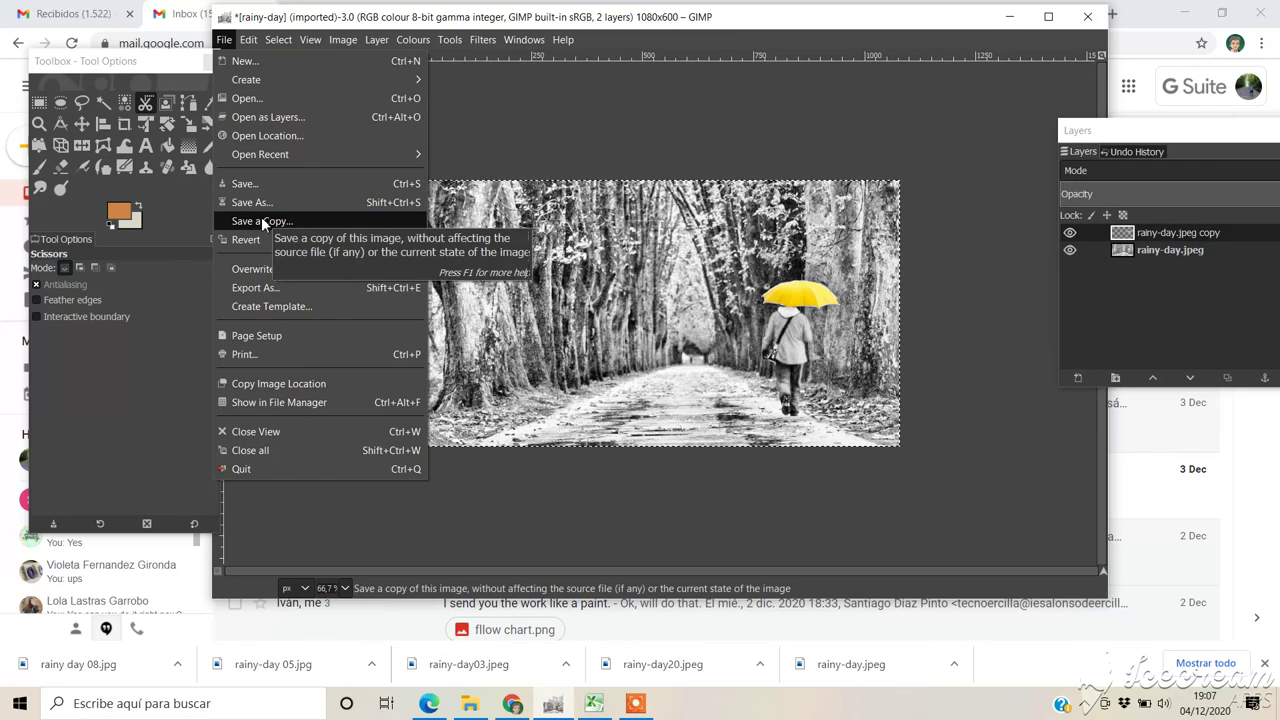
{"action": "left_click", "coordinate": [989, 257]}
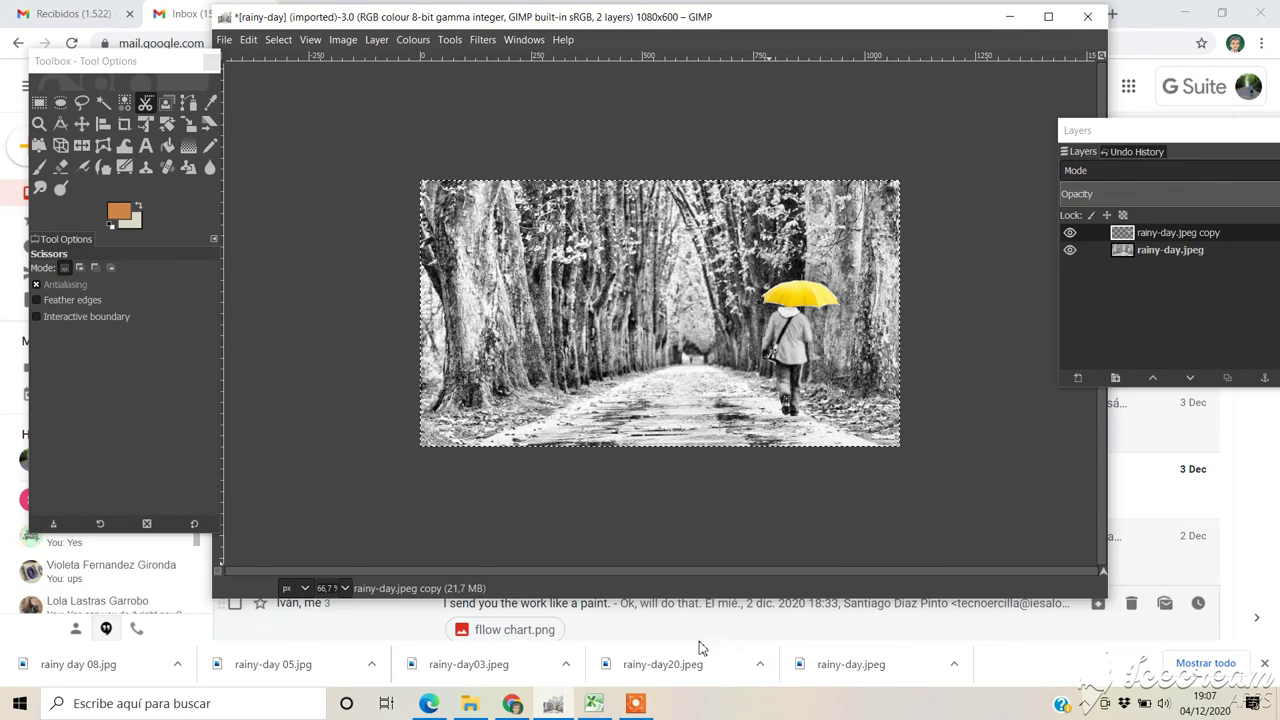
{"action": "left_click", "coordinate": [634, 704]}
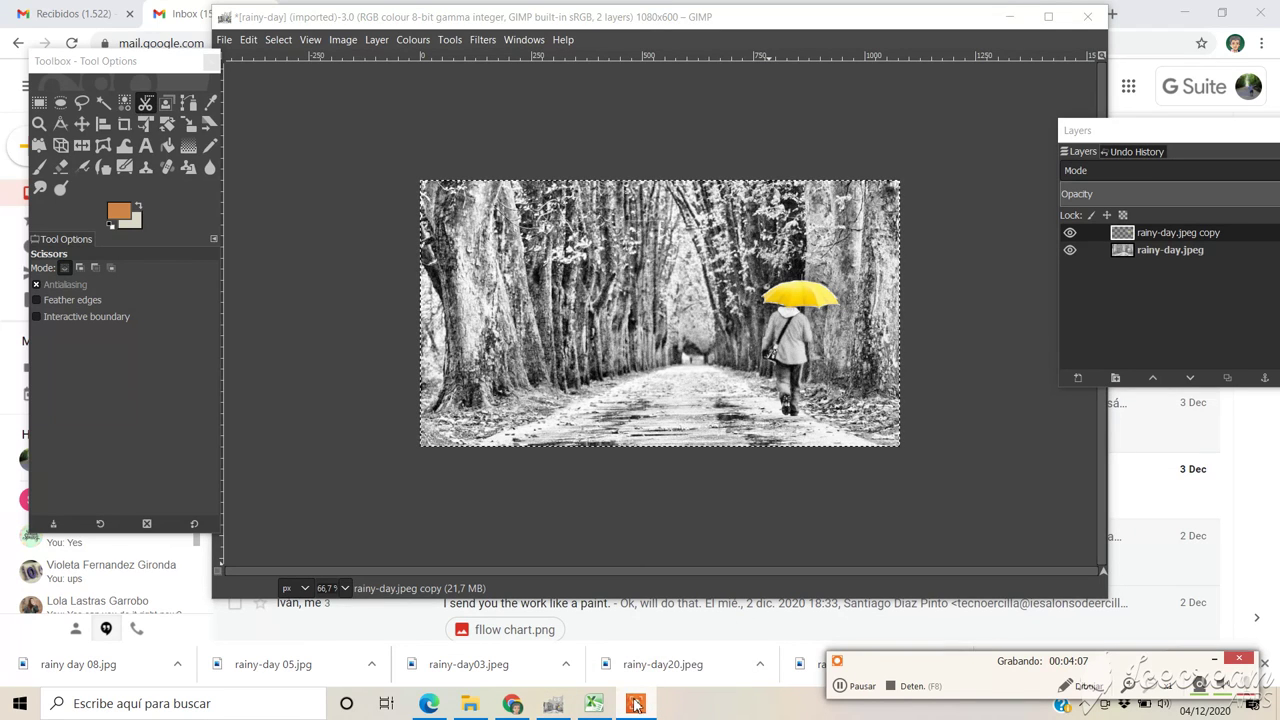